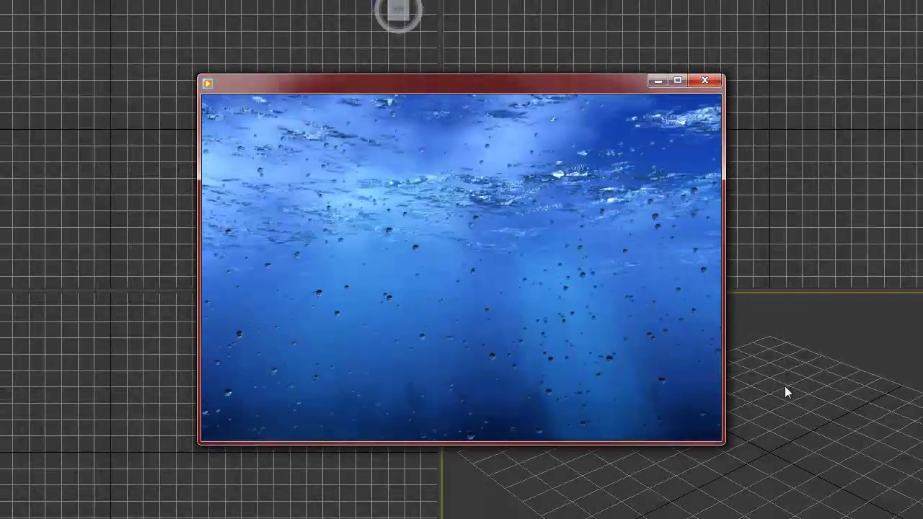
# Assign the mental ray Renderer as the production renderer in the render setup and close the setup window.
pyautogui.moveTo(529, 344)
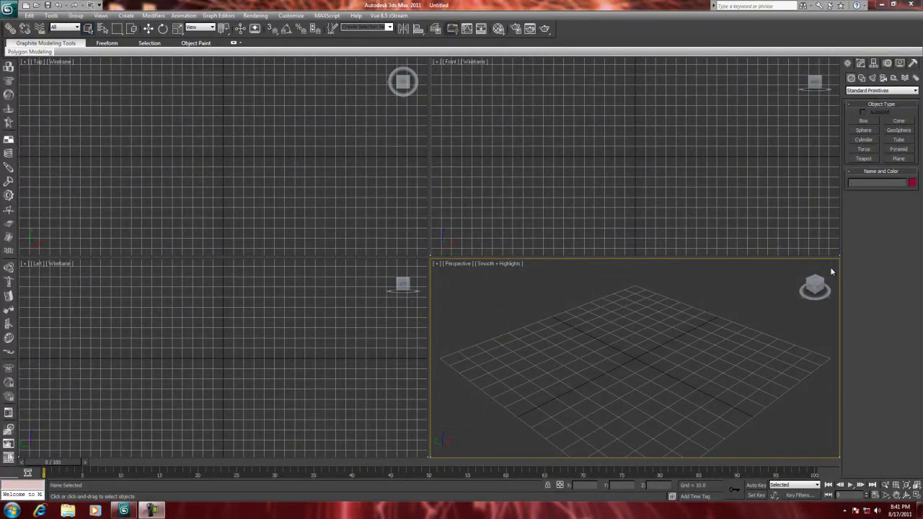
pyautogui.click(266, 16)
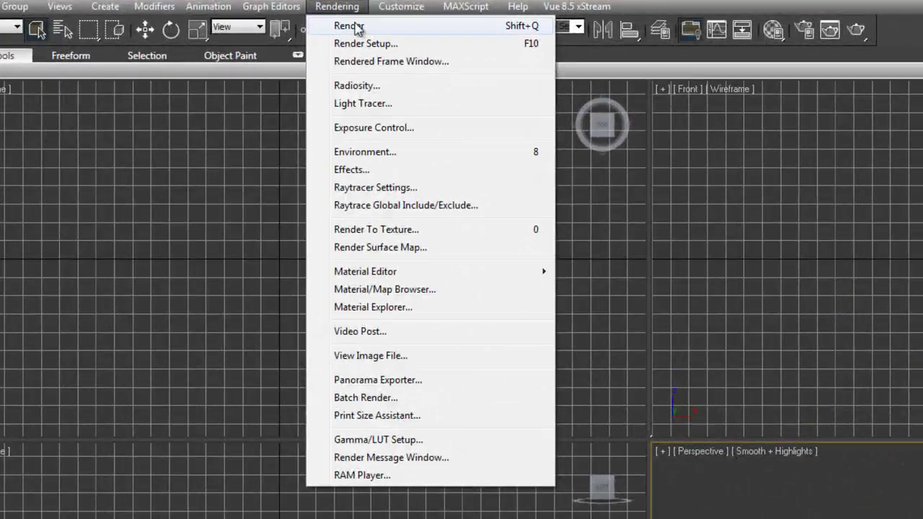
pyautogui.click(365, 45)
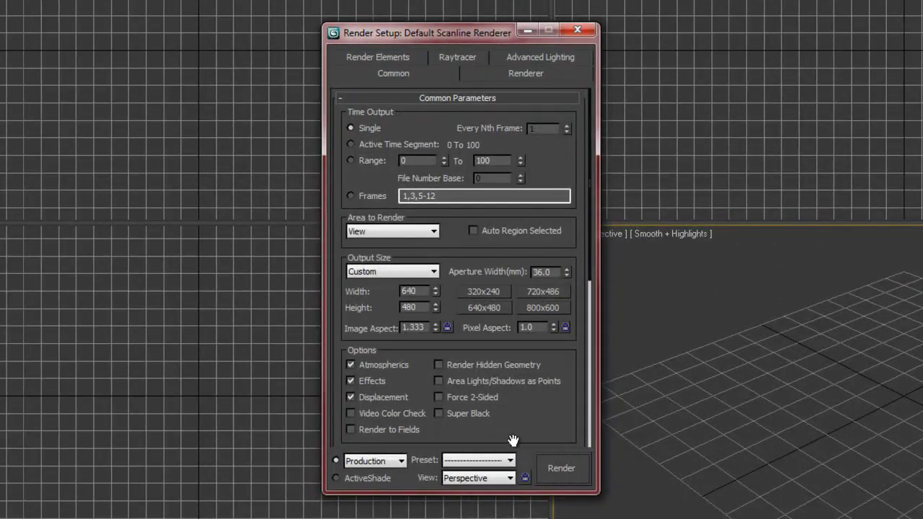
pyautogui.moveTo(511, 439); pyautogui.dragTo(516, 101)
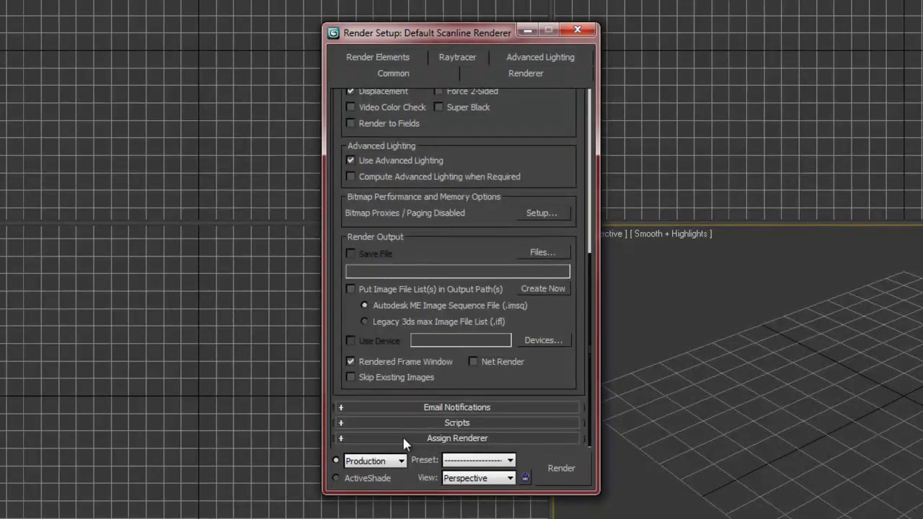
pyautogui.click(439, 438)
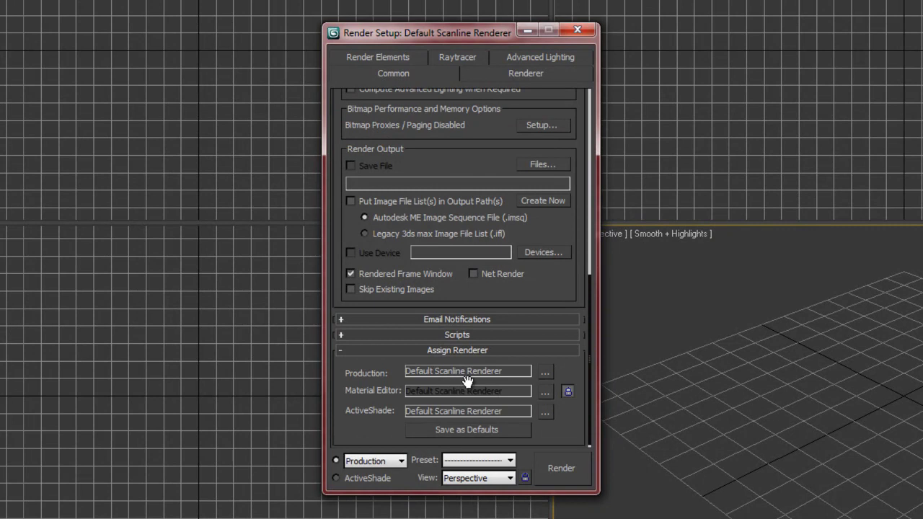
pyautogui.click(545, 374)
pyautogui.click(404, 164)
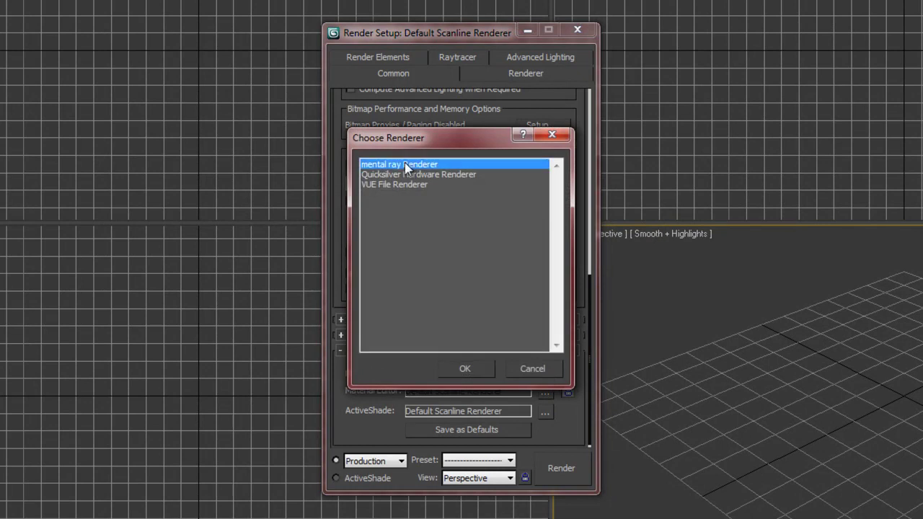
pyautogui.click(467, 367)
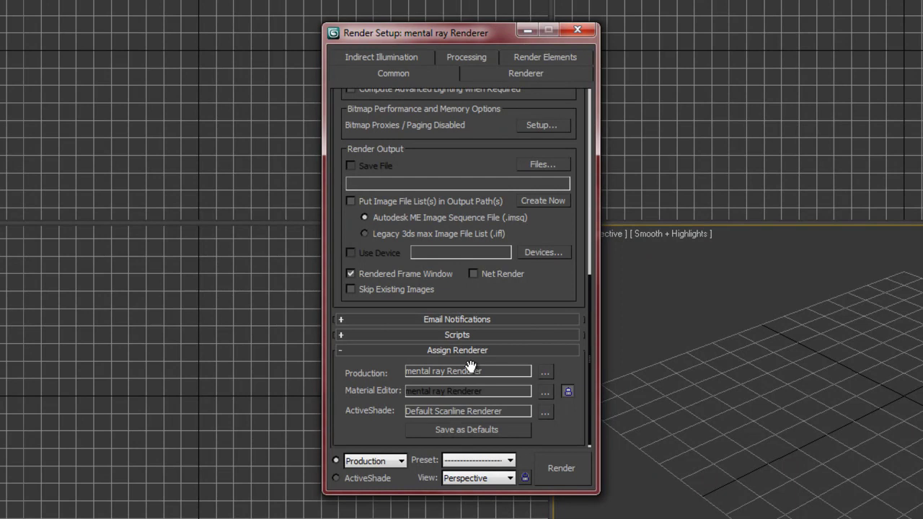
pyautogui.click(577, 32)
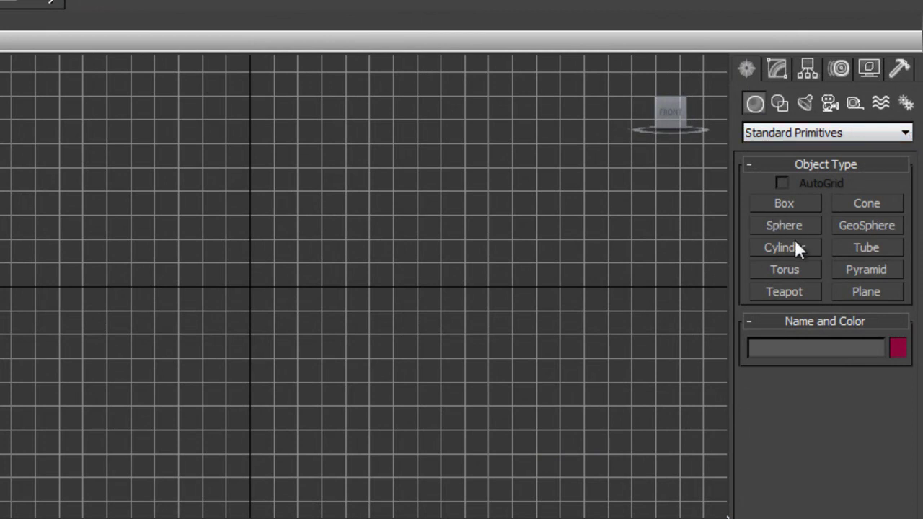
# Create a plane in the Top viewport and set its length to 1000 and width to 500.
pyautogui.click(870, 296)
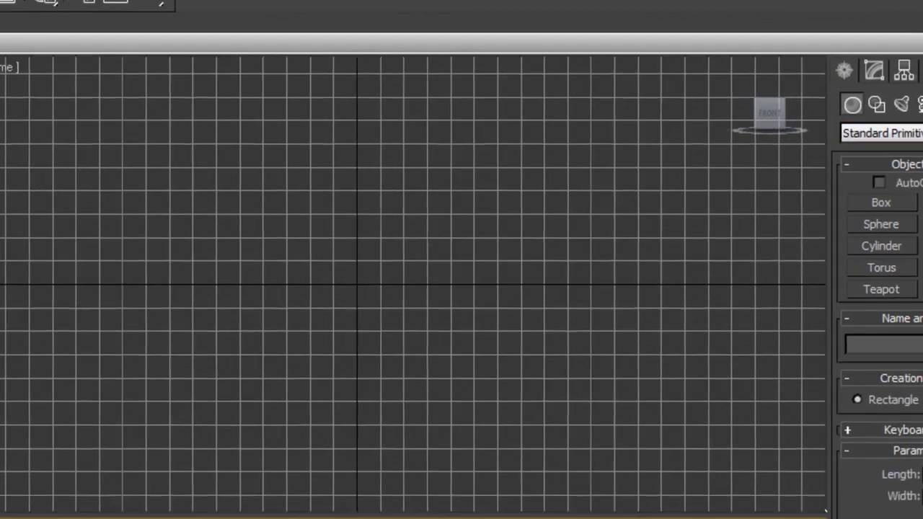
pyautogui.moveTo(22, 148); pyautogui.dragTo(507, 360)
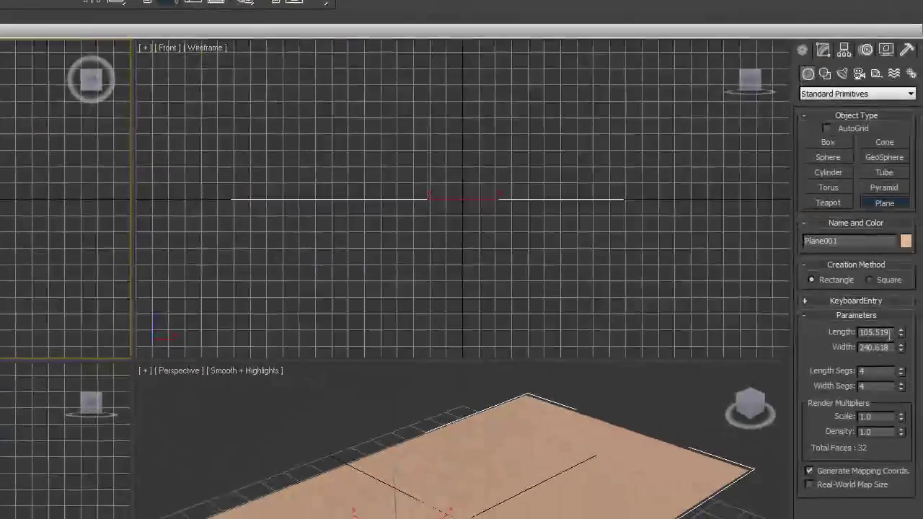
pyautogui.click(855, 332)
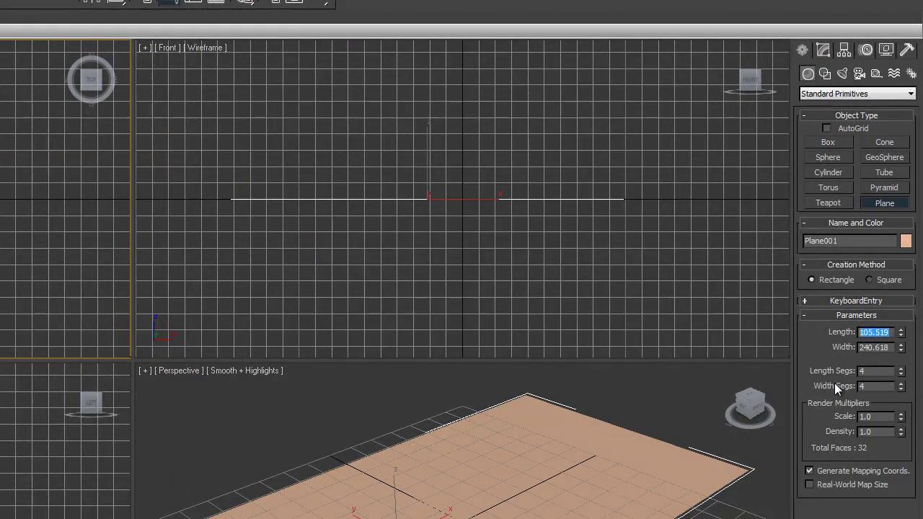
pyautogui.write('1000')
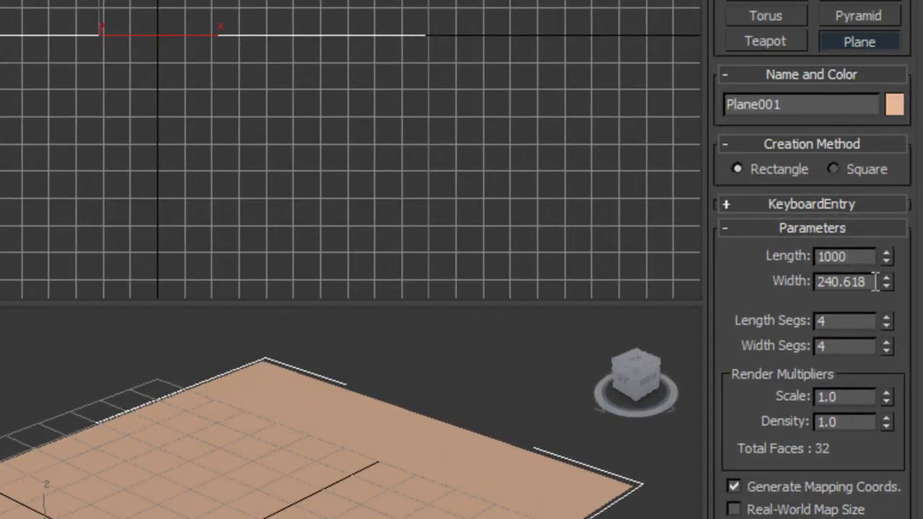
pyautogui.moveTo(876, 281); pyautogui.dragTo(817, 286)
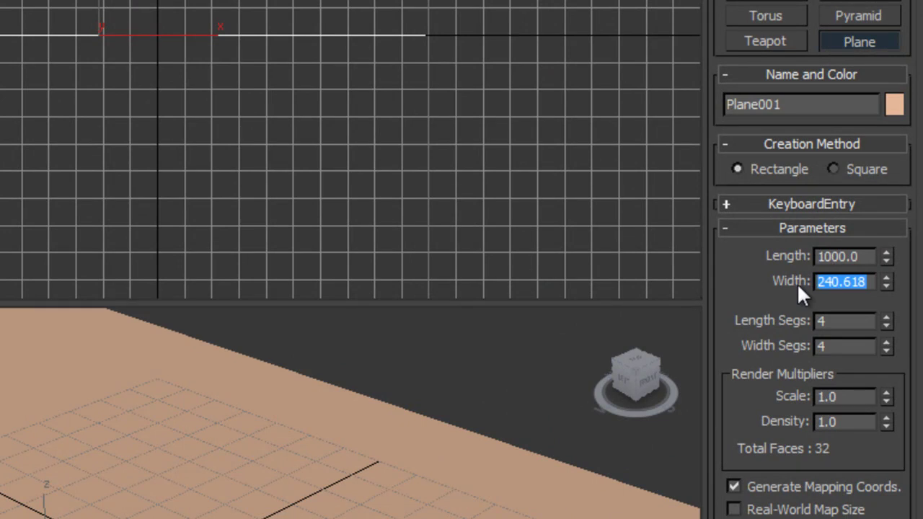
pyautogui.write('500')
pyautogui.press('Return')
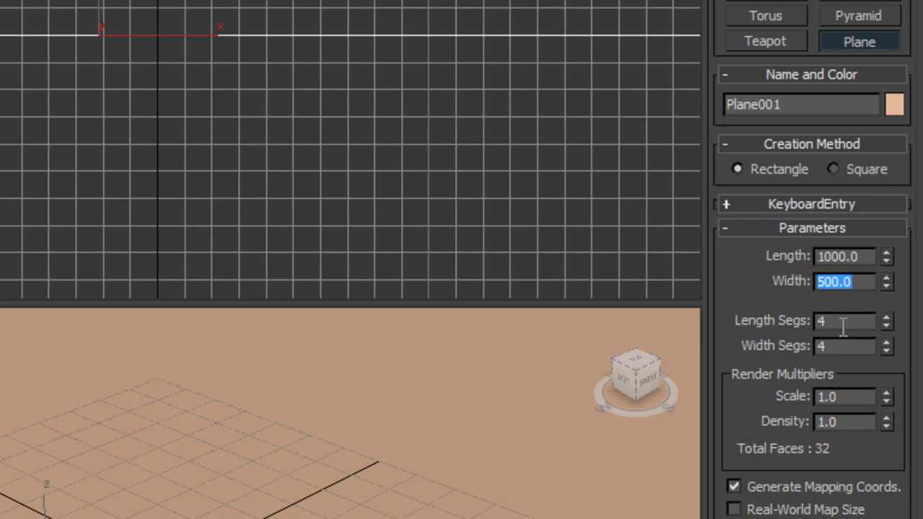
# Set the plane's length and width segments to 200 each and fit the plane in the Perspective view.
pyautogui.press('Tab')
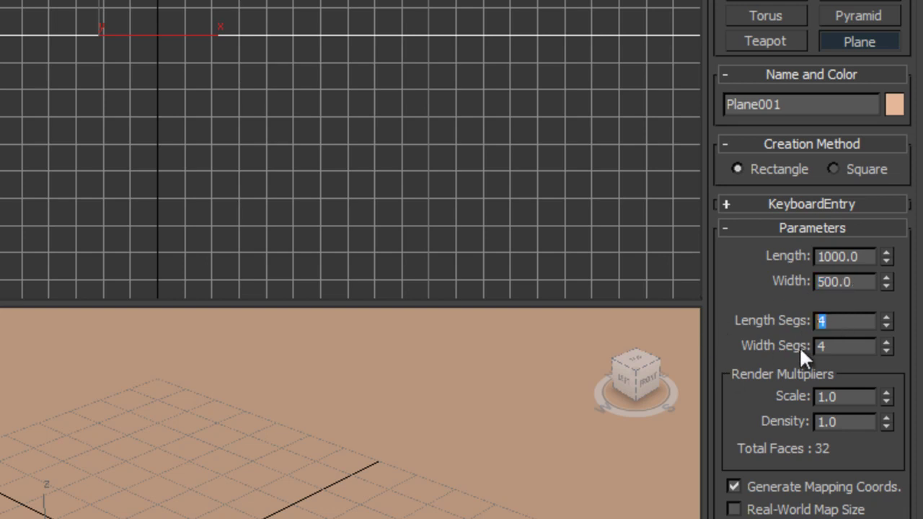
pyautogui.write('200')
pyautogui.click(845, 350)
pyautogui.moveTo(851, 351); pyautogui.dragTo(779, 357)
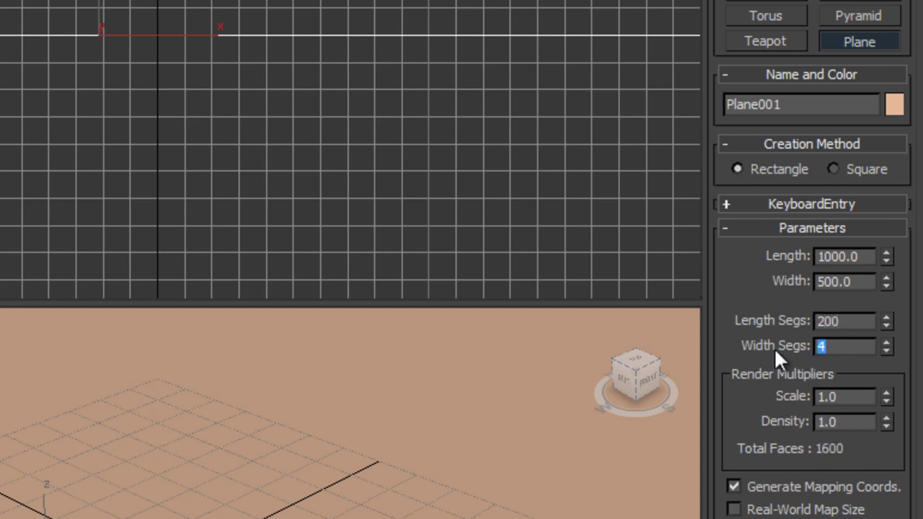
pyautogui.write('200')
pyautogui.press('Return')
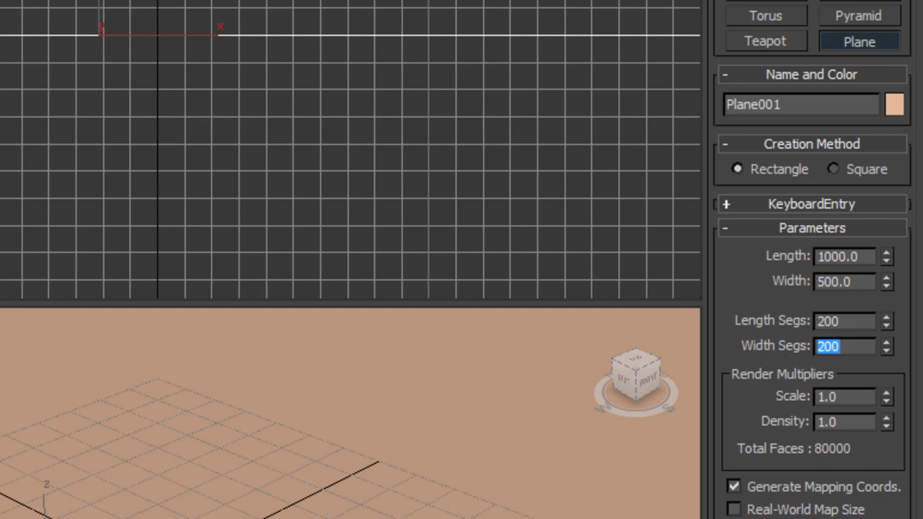
pyautogui.click(128, 512)
pyautogui.scroll(-3, 127, 511)
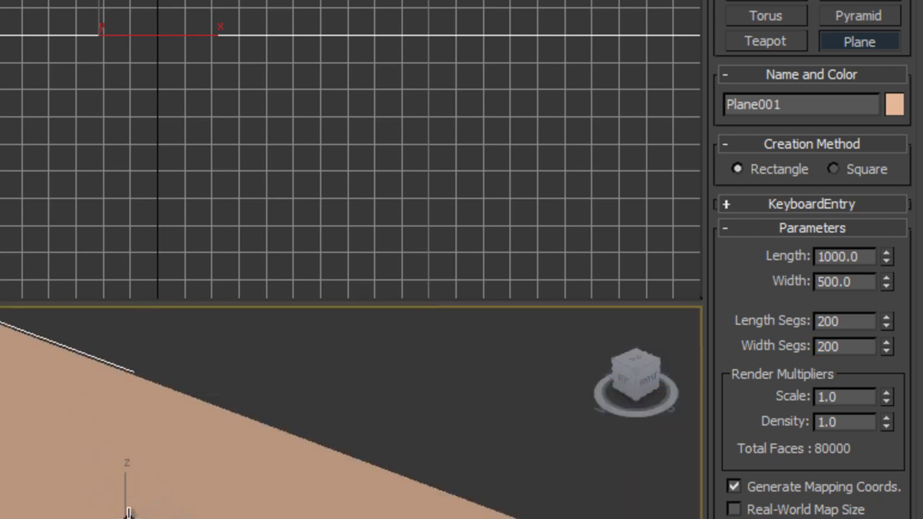
pyautogui.scroll(2, 127, 512)
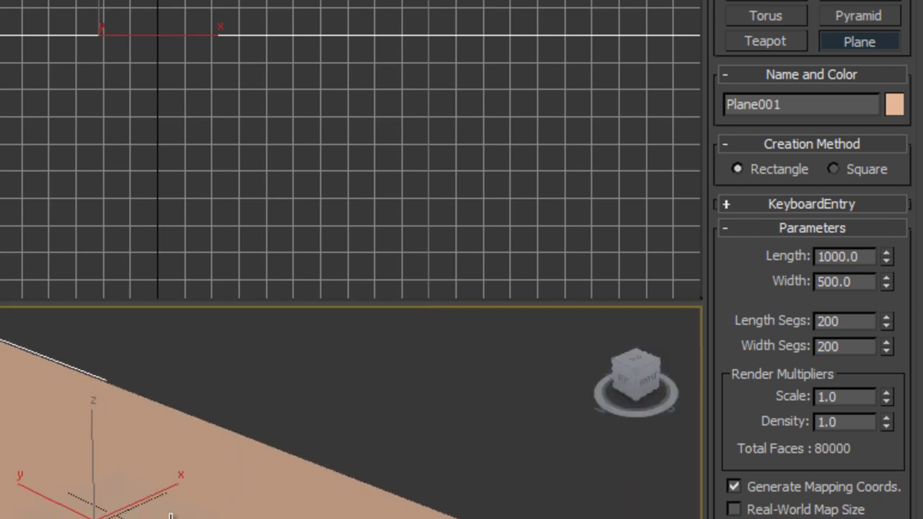
pyautogui.scroll(-3, 130, 509)
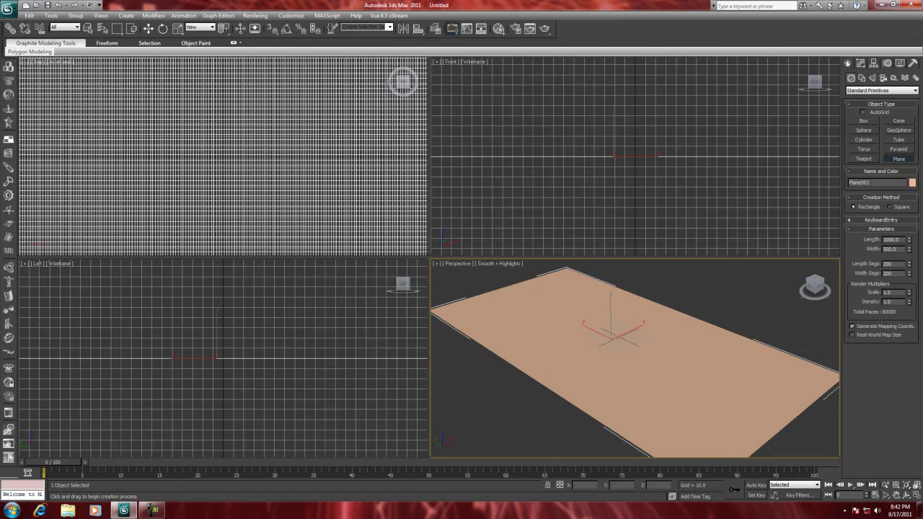
# Add a Displace modifier to the plane.
pyautogui.click(860, 63)
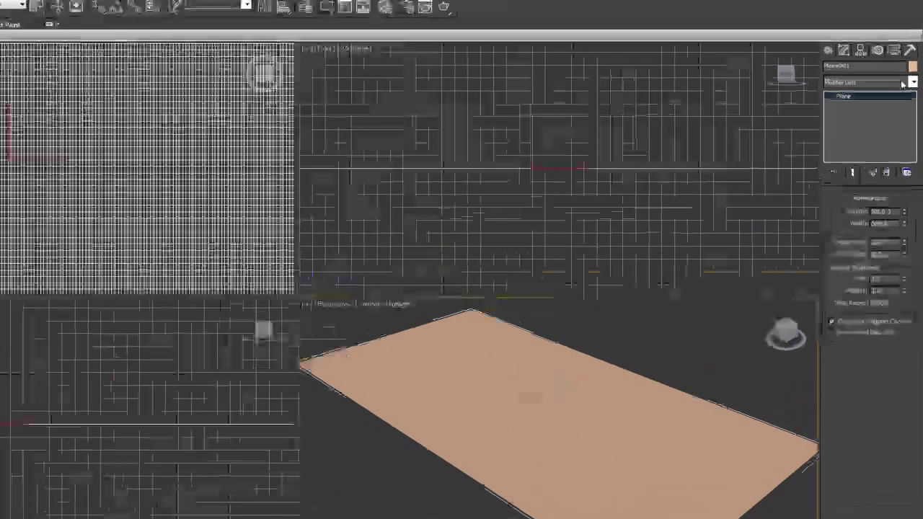
pyautogui.click(903, 83)
pyautogui.moveTo(909, 123); pyautogui.dragTo(913, 151)
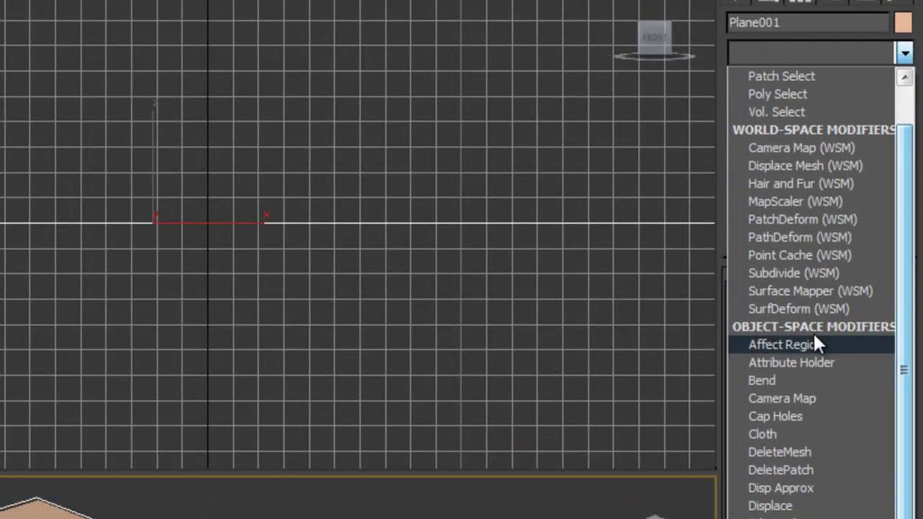
pyautogui.click(783, 507)
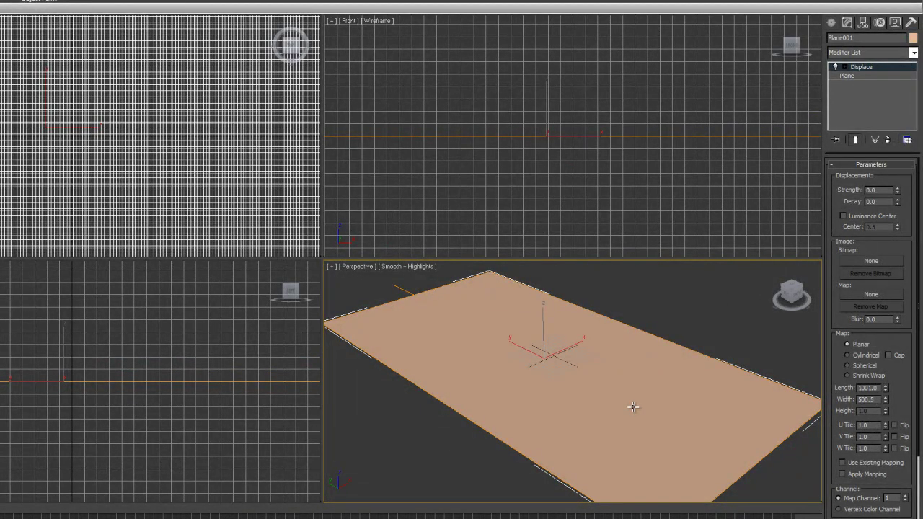
# Set the Displace modifier's strength to 17 and assign a Noise map as its displacement map.
pyautogui.click(898, 188)
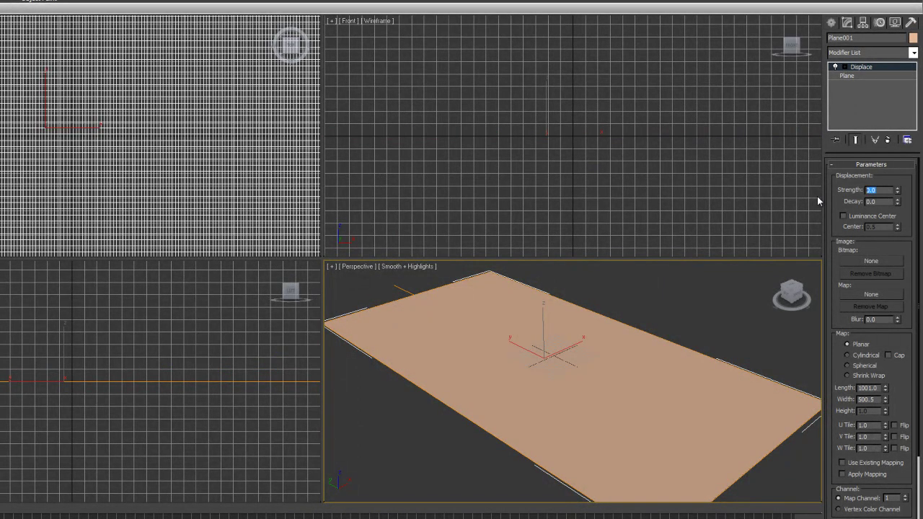
pyautogui.write('17')
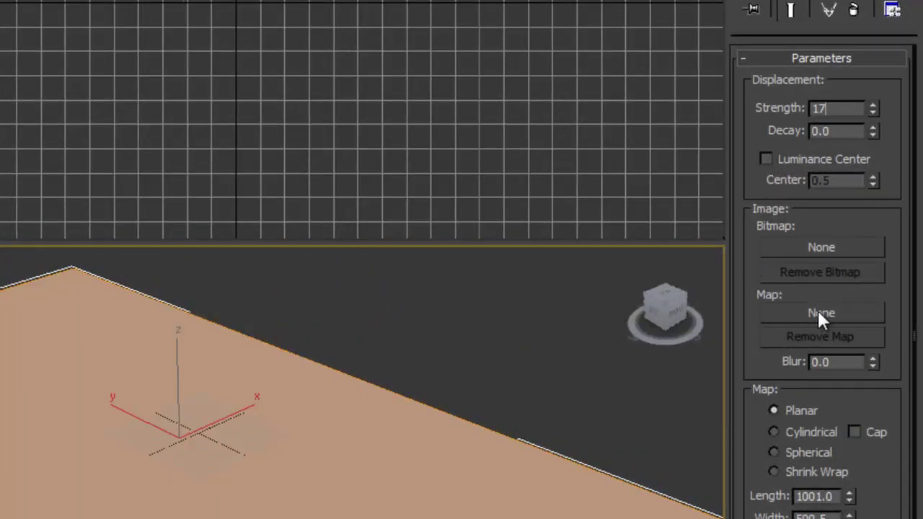
pyautogui.click(822, 313)
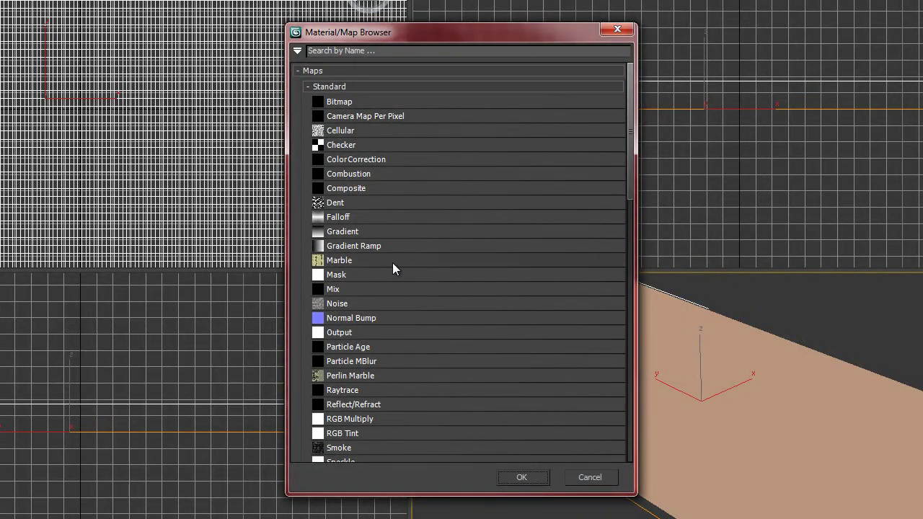
pyautogui.doubleClick(321, 302)
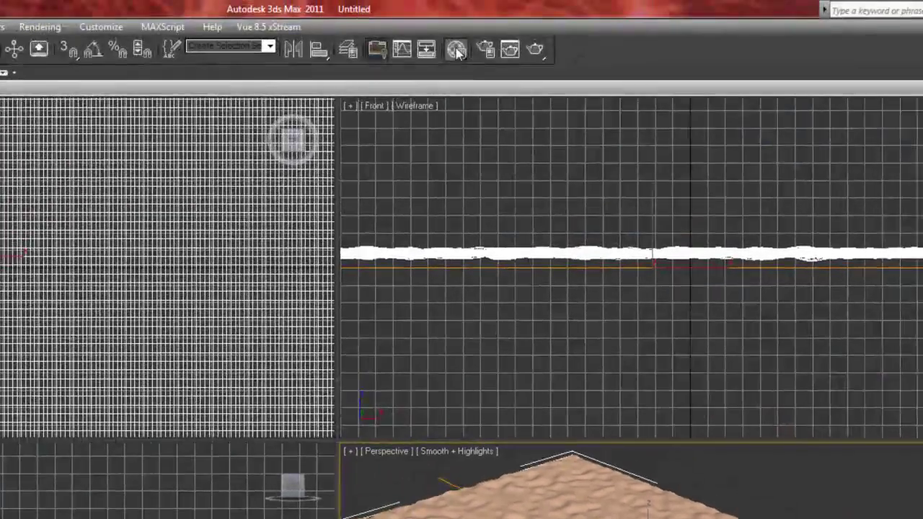
# Open the Material Editor and place the Displace modifier's Noise map in the first sample slot as an instance.
pyautogui.click(462, 34)
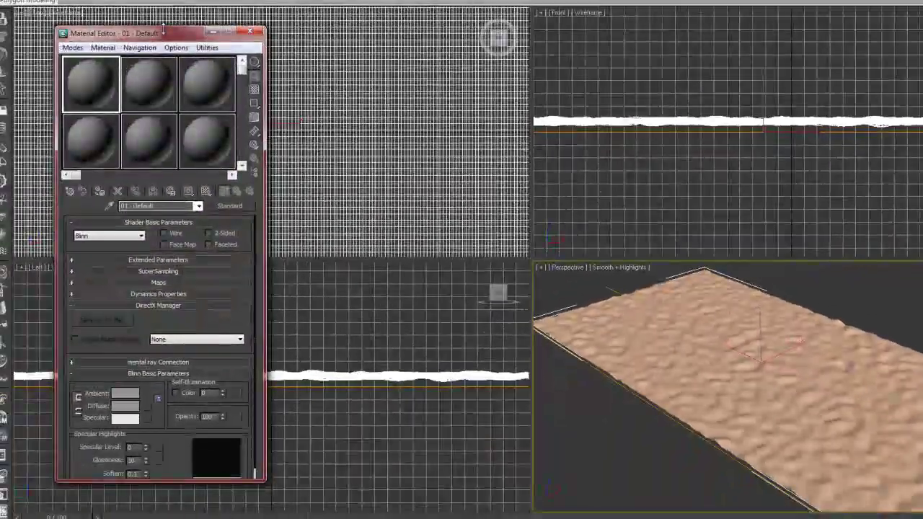
pyautogui.moveTo(163, 27); pyautogui.dragTo(387, 21)
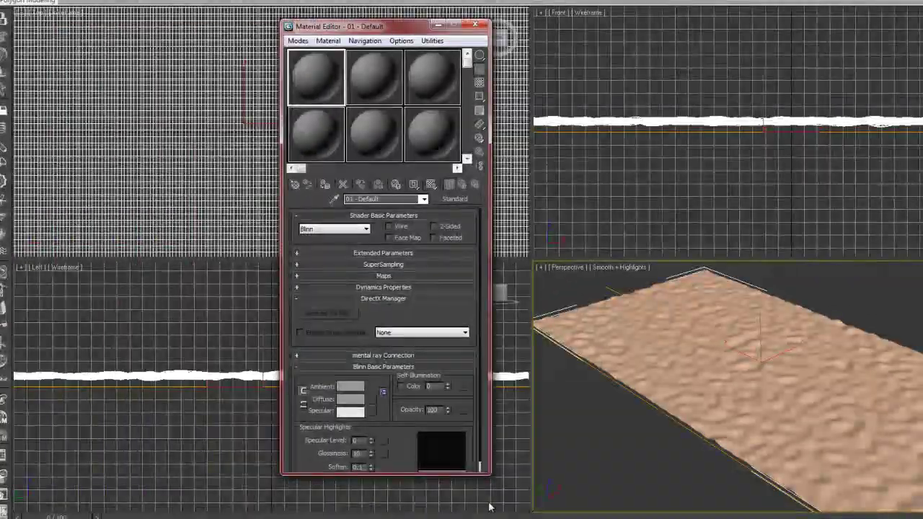
pyautogui.moveTo(483, 470); pyautogui.dragTo(485, 518)
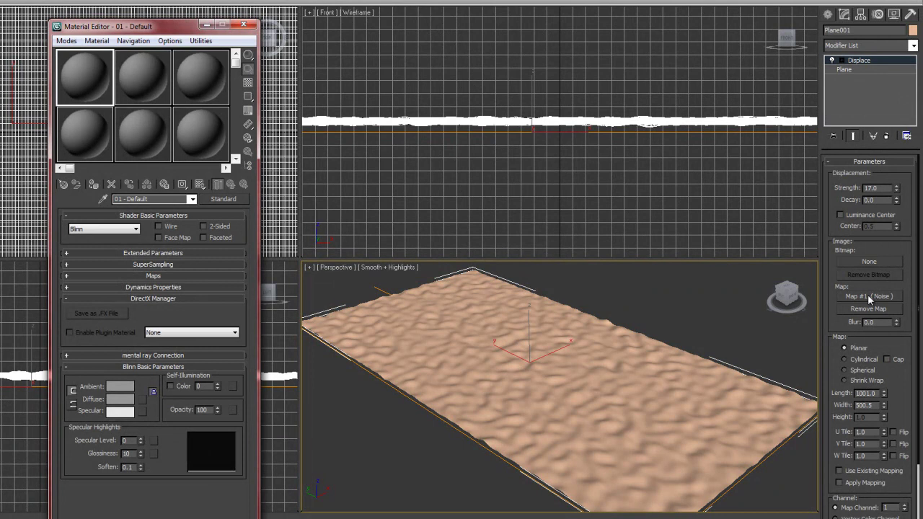
pyautogui.click(870, 297)
pyautogui.moveTo(869, 298); pyautogui.dragTo(87, 68)
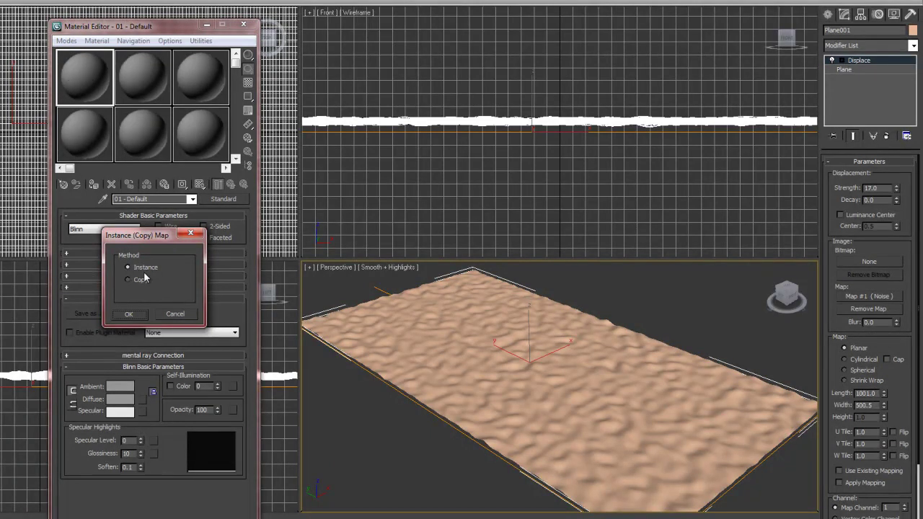
pyautogui.click(129, 314)
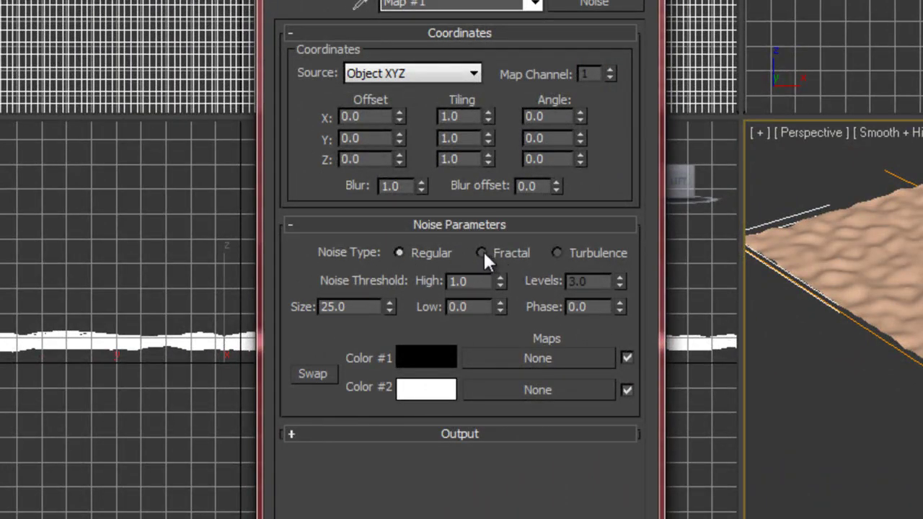
# Set the Noise map's type to Turbulence and its levels to 10.
pyautogui.click(481, 251)
pyautogui.click(556, 251)
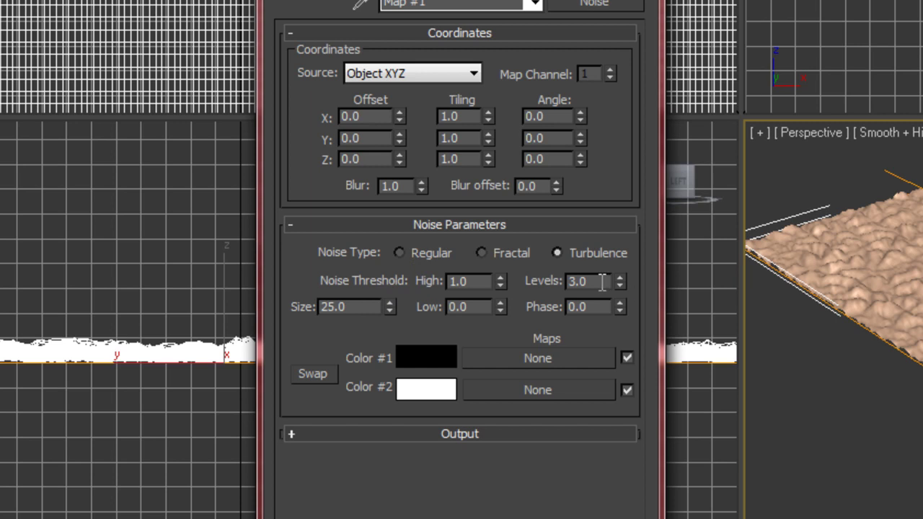
pyautogui.doubleClick(579, 281)
pyautogui.write('10')
pyautogui.press('Return')
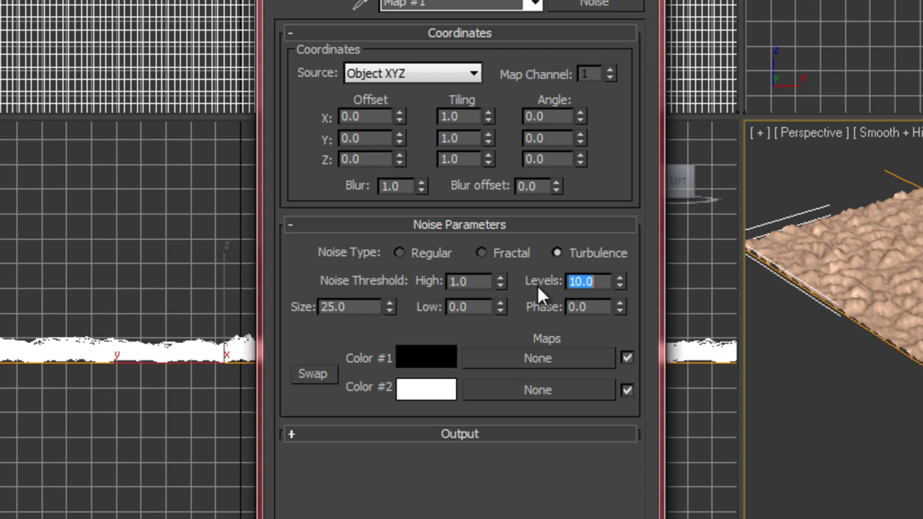
# Set the Noise map's size to 300, trying 200 in between for comparison.
pyautogui.moveTo(350, 306); pyautogui.dragTo(278, 305)
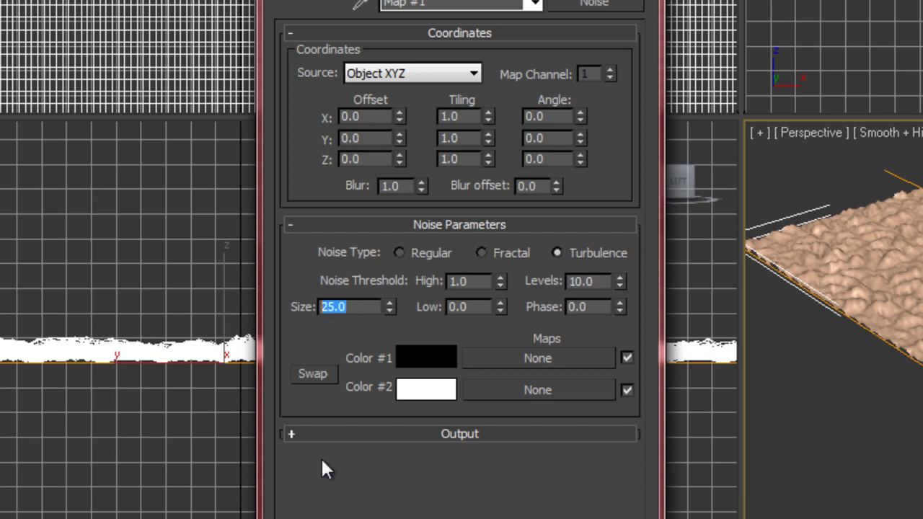
pyautogui.write('300')
pyautogui.press('Return')
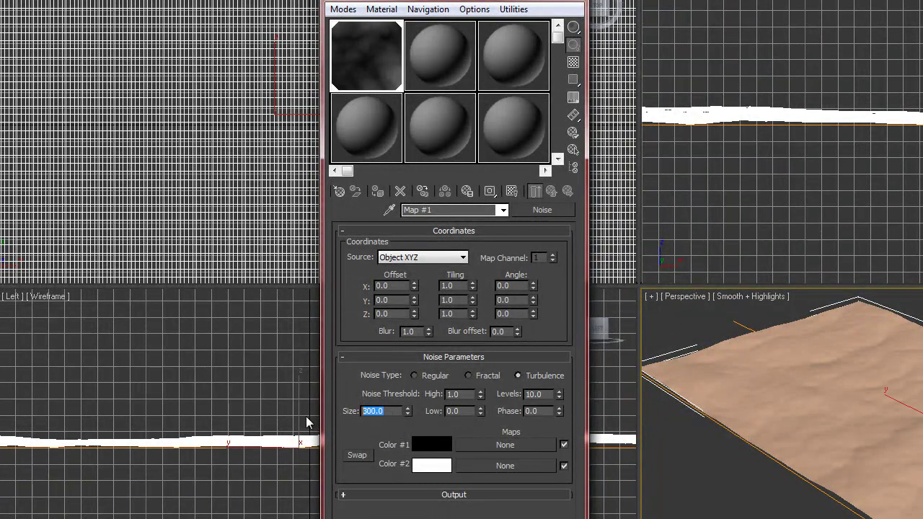
pyautogui.write('200')
pyautogui.press('Return')
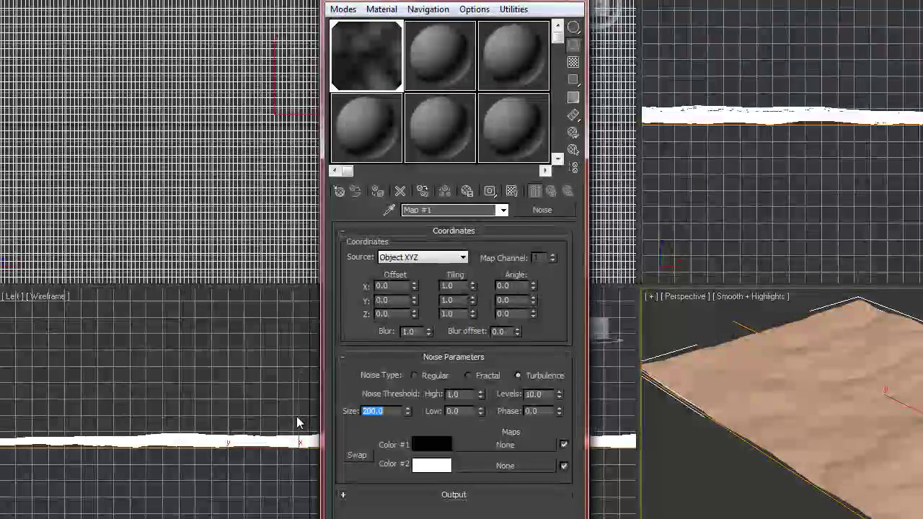
pyautogui.write('300')
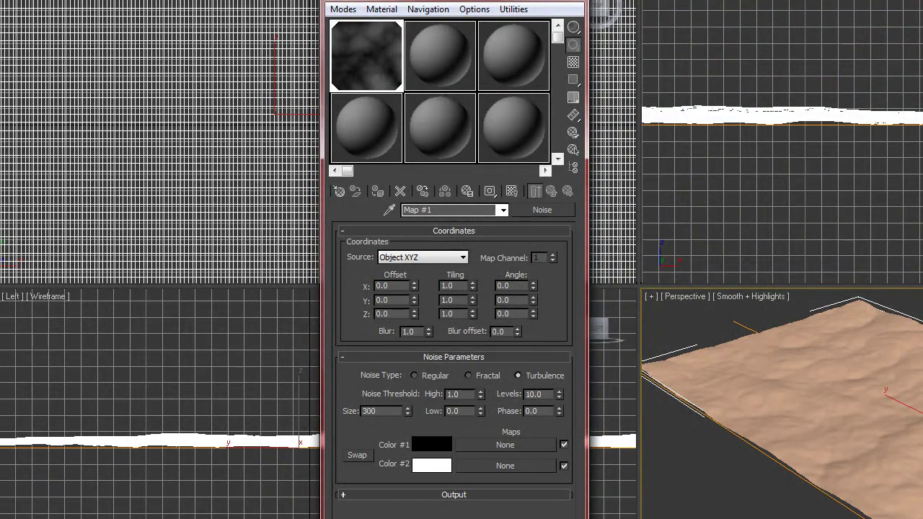
# Save the scene to the Desktop as "Underwater Scene".
pyautogui.hotkey('alt', 'f')
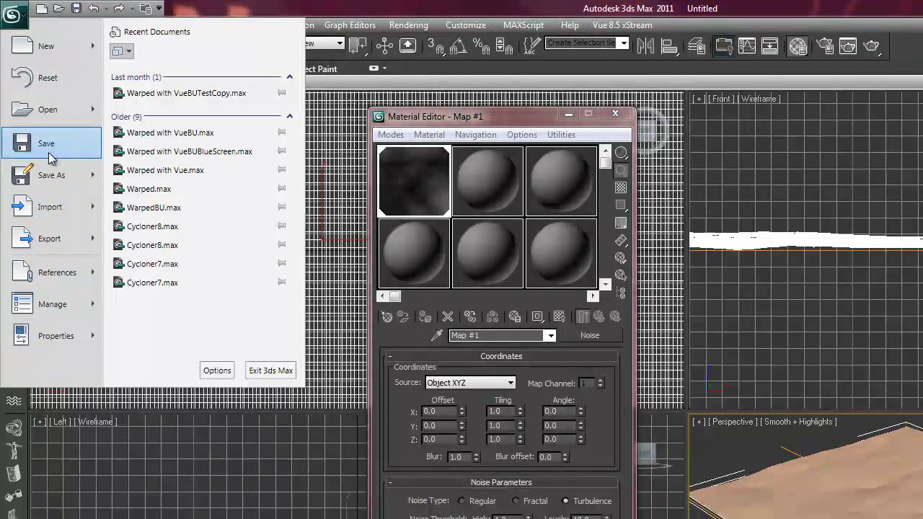
pyautogui.moveTo(51, 174)
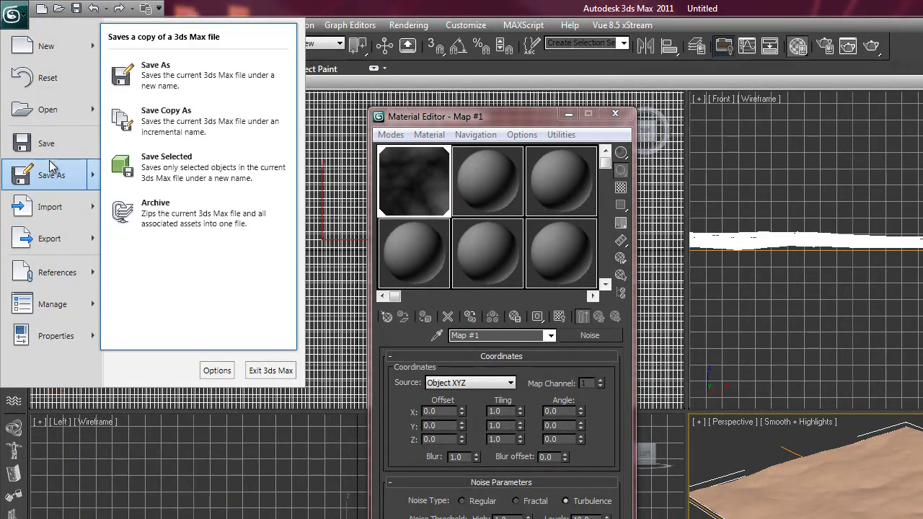
pyautogui.click(50, 175)
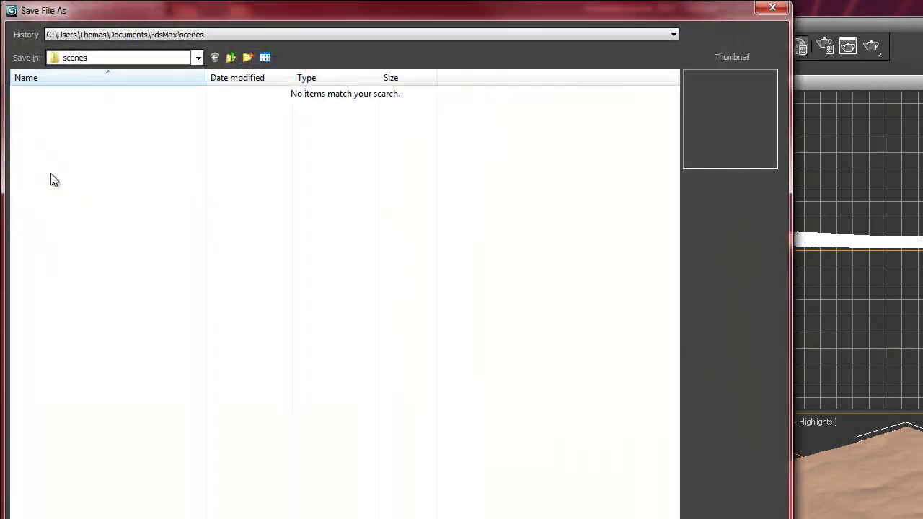
pyautogui.click(198, 60)
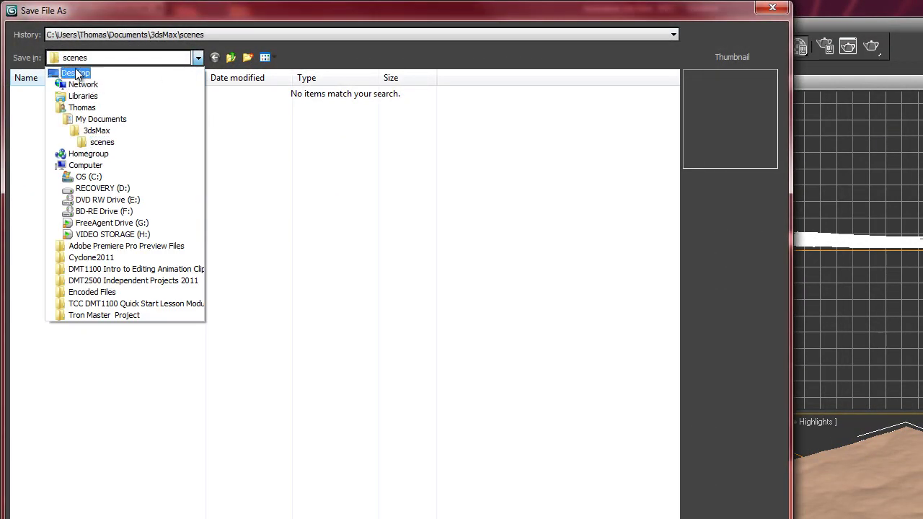
pyautogui.click(76, 71)
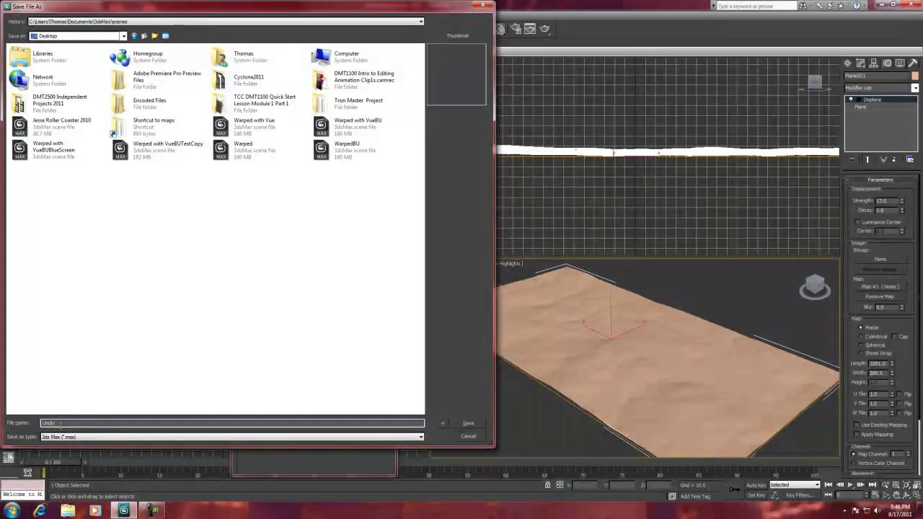
pyautogui.click(61, 425)
pyautogui.write('Underwater Scene')
pyautogui.click(468, 423)
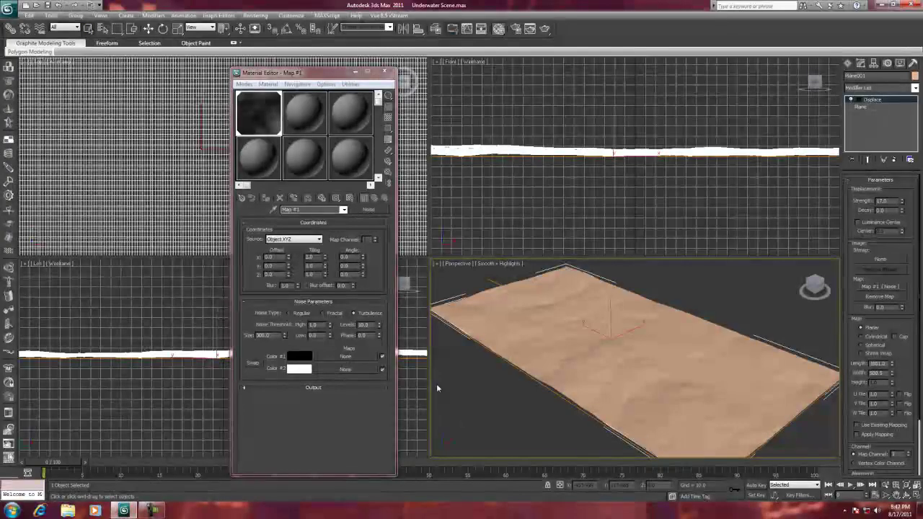
# Create an Arch & Design material in the second sample slot and apply its "Water, Reflective surface" template.
pyautogui.click(297, 113)
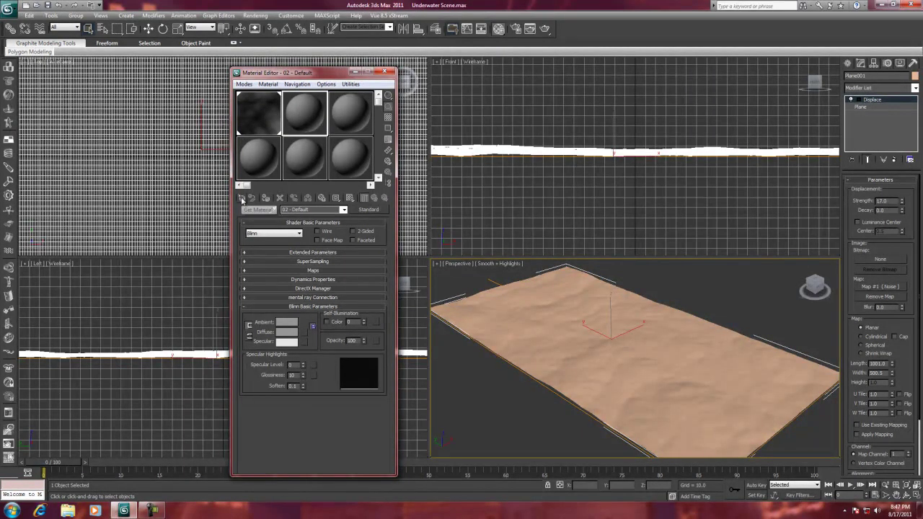
pyautogui.click(241, 199)
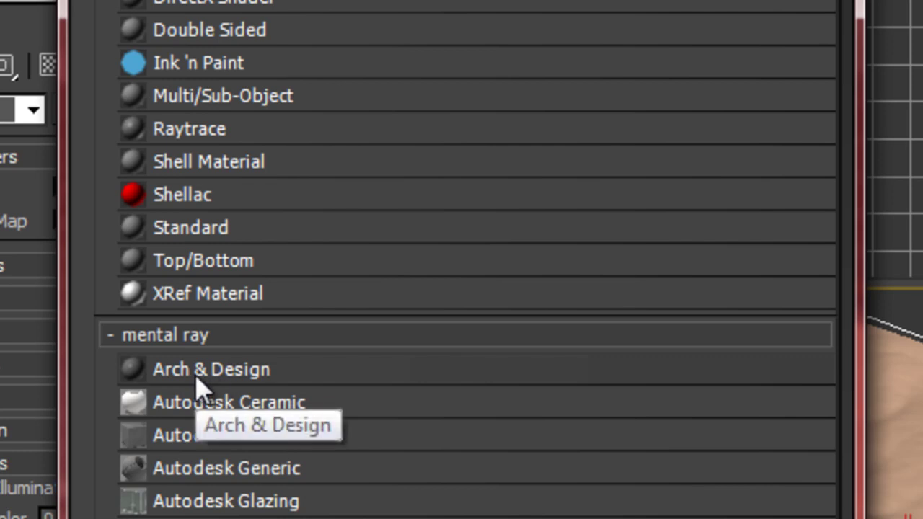
pyautogui.doubleClick(139, 371)
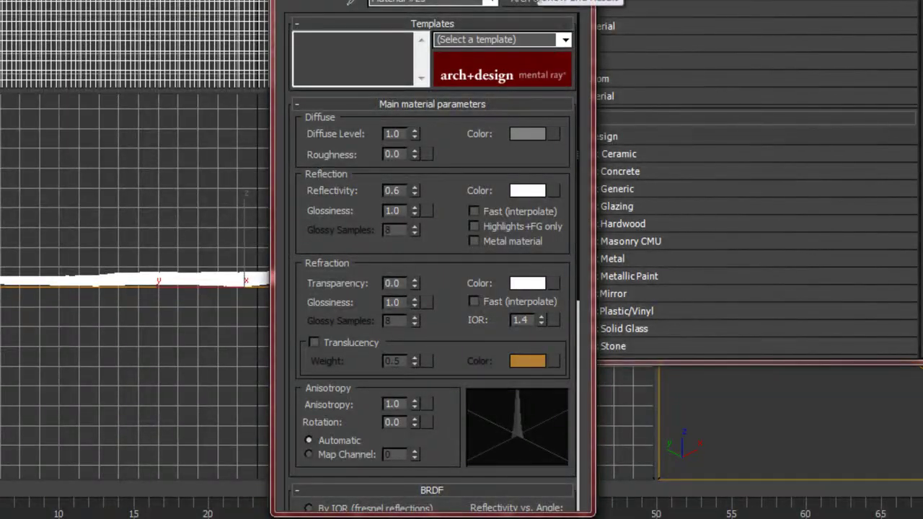
pyautogui.click(566, 40)
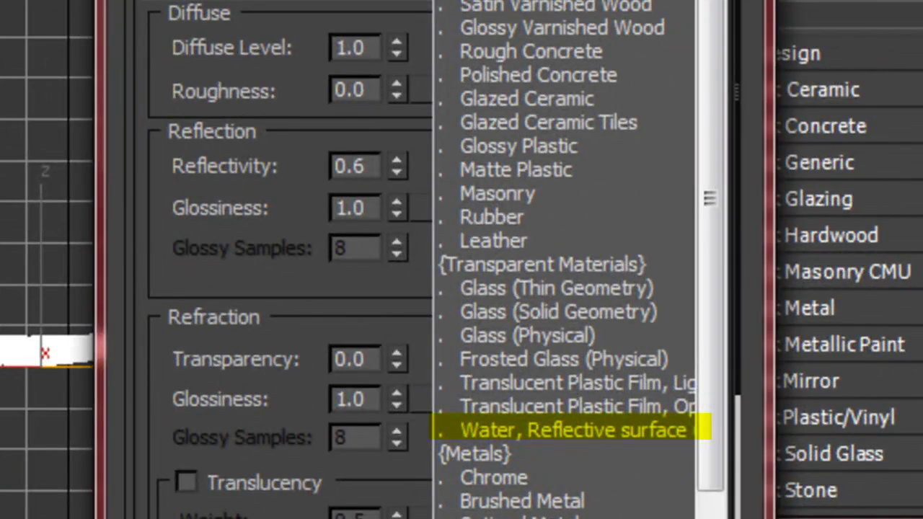
pyautogui.click(539, 431)
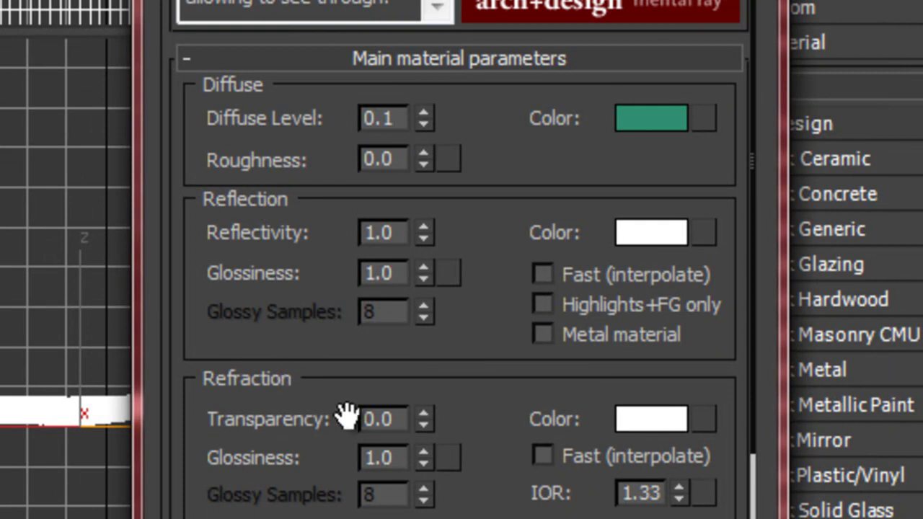
# Set the water material's refraction transparency to 1.0.
pyautogui.doubleClick(393, 419)
pyautogui.write('1.0')
pyautogui.press('Return')
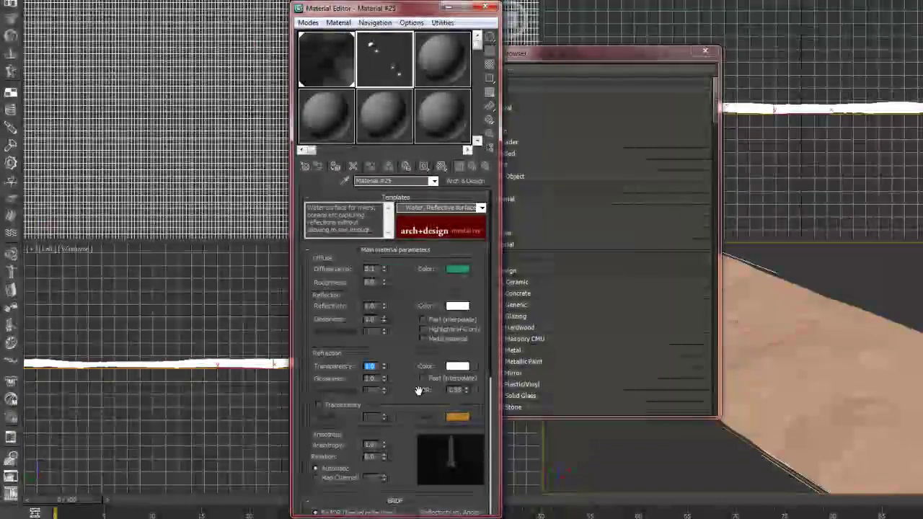
# In the water material's advanced transparency options, treat objects as thin-walled so single faces can be used.
pyautogui.moveTo(416, 392); pyautogui.dragTo(408, 153)
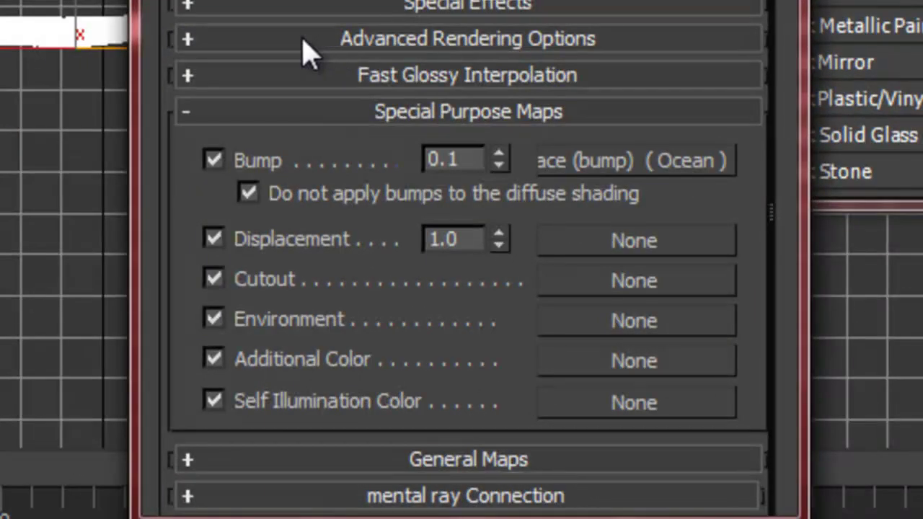
pyautogui.click(306, 42)
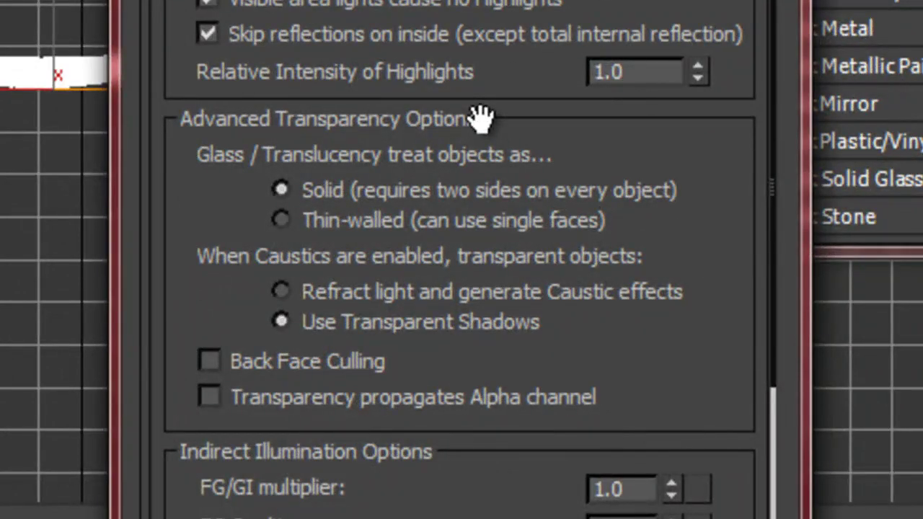
pyautogui.click(281, 220)
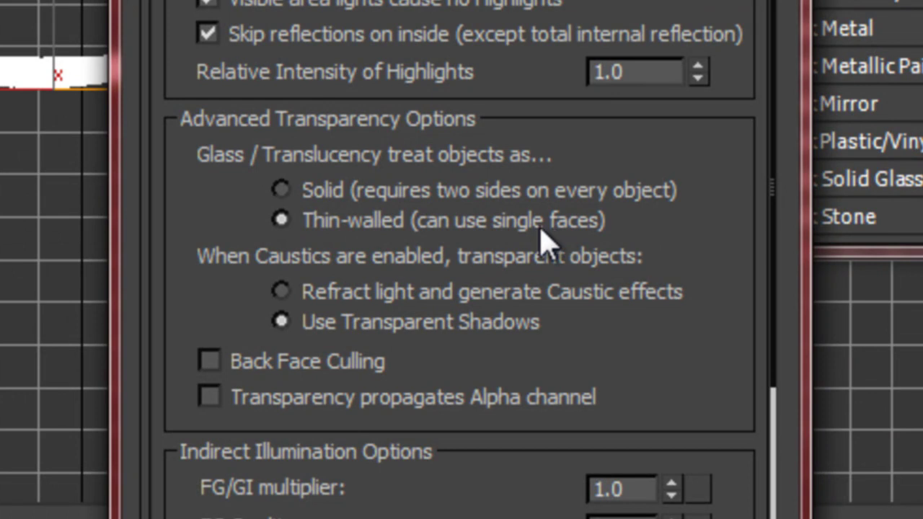
pyautogui.moveTo(328, 241)
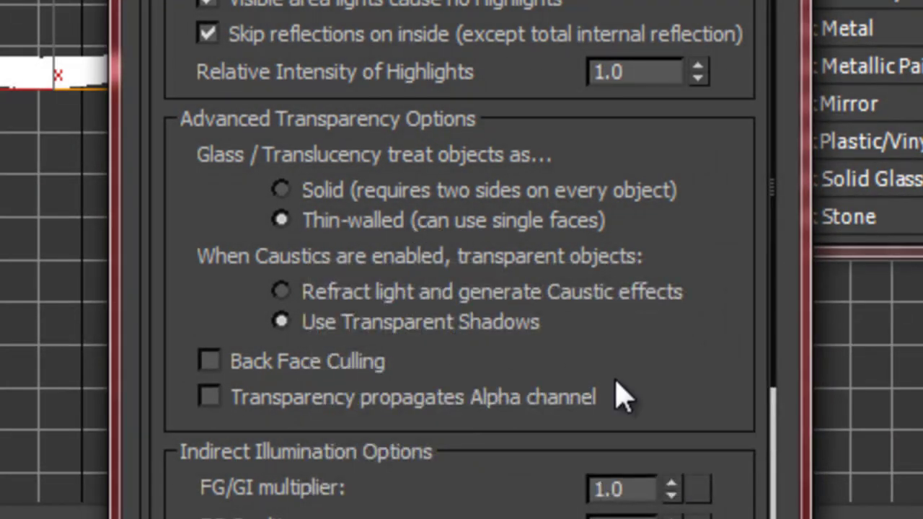
# Open the water material's Ocean bump map and set Largest to 100, Quantity to 20 and Steepness to 5.
pyautogui.moveTo(618, 377); pyautogui.dragTo(596, 0)
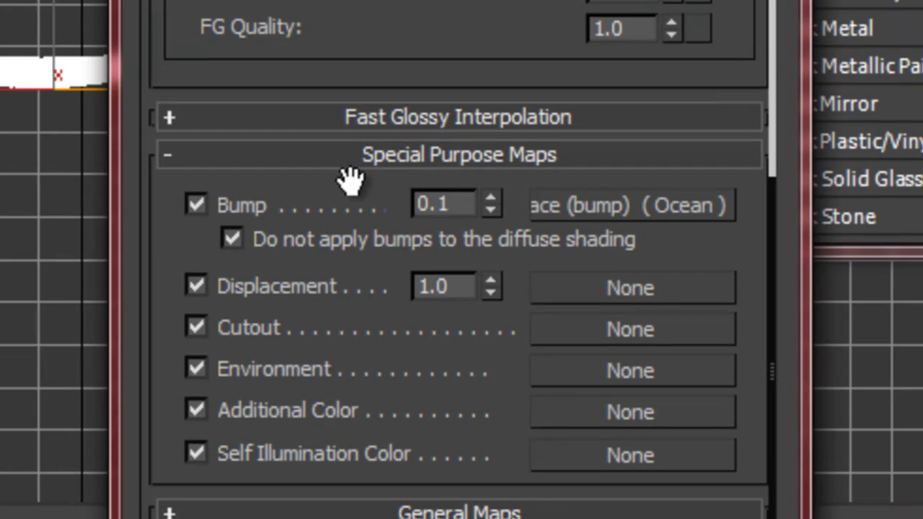
pyautogui.click(584, 213)
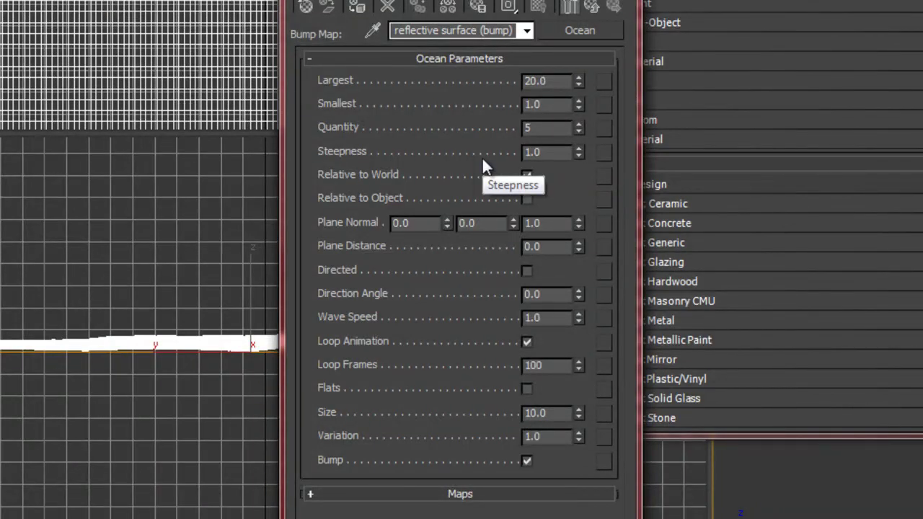
pyautogui.moveTo(551, 79); pyautogui.dragTo(500, 92)
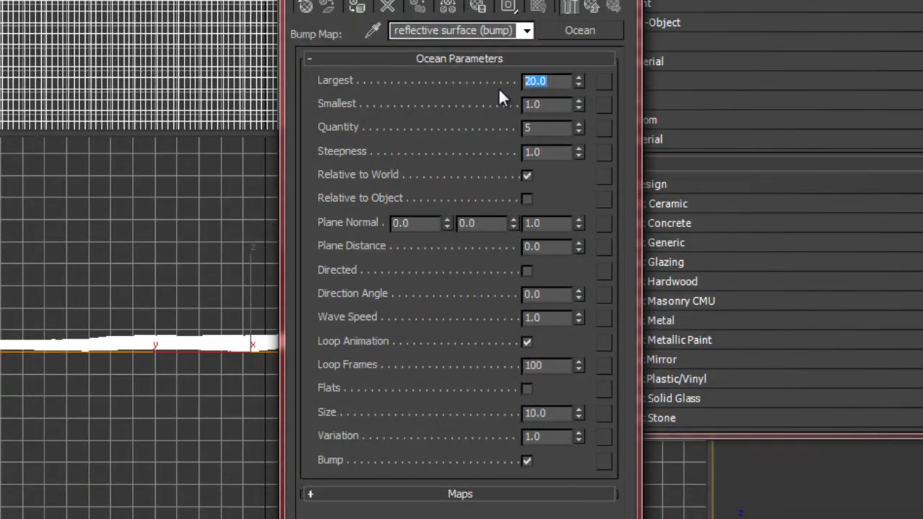
pyautogui.write('100')
pyautogui.press('Return')
pyautogui.moveTo(540, 127); pyautogui.dragTo(497, 143)
pyautogui.write('20')
pyautogui.press('Tab')
pyautogui.write('5')
pyautogui.press('Return')
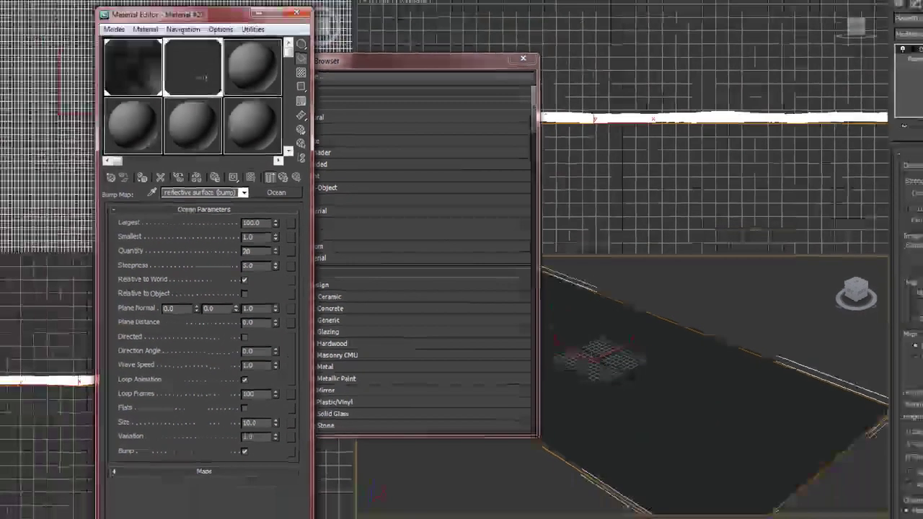
# Save the scene, close the Material/Map Browser and minimize the Material Editor.
pyautogui.click(13, 11)
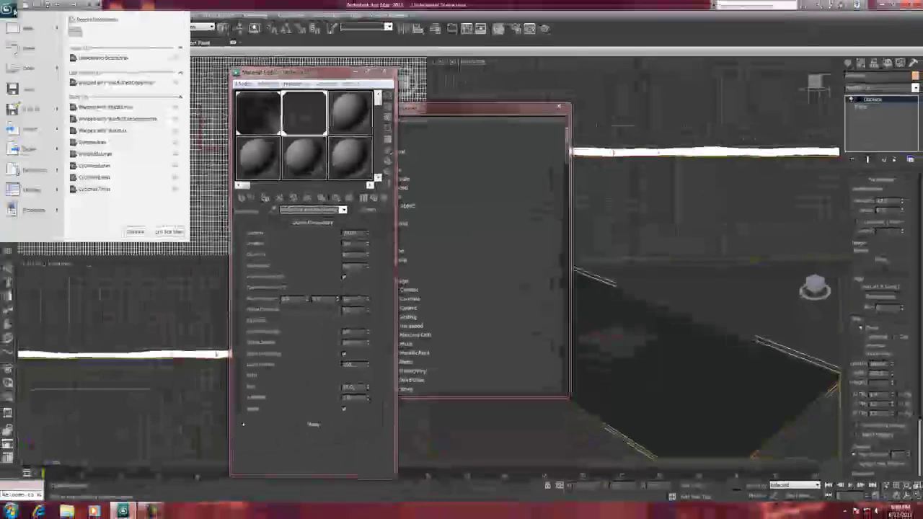
pyautogui.click(29, 91)
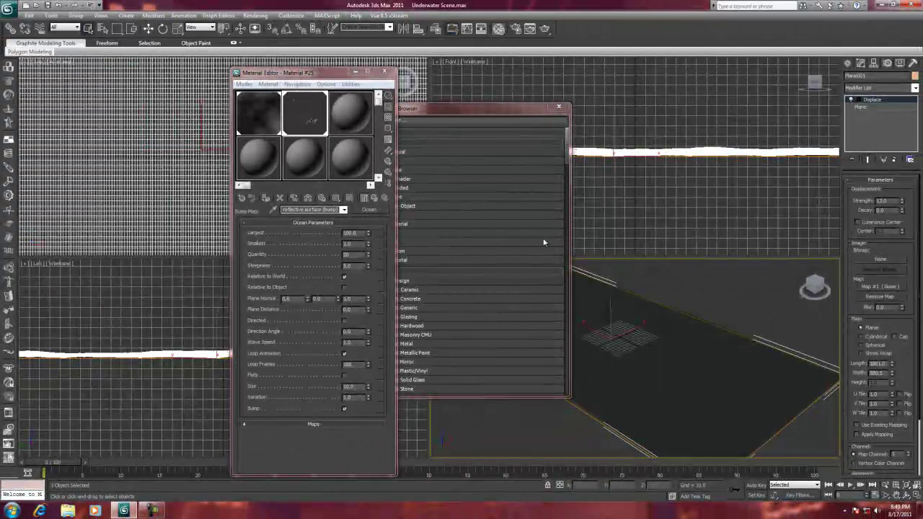
pyautogui.click(560, 108)
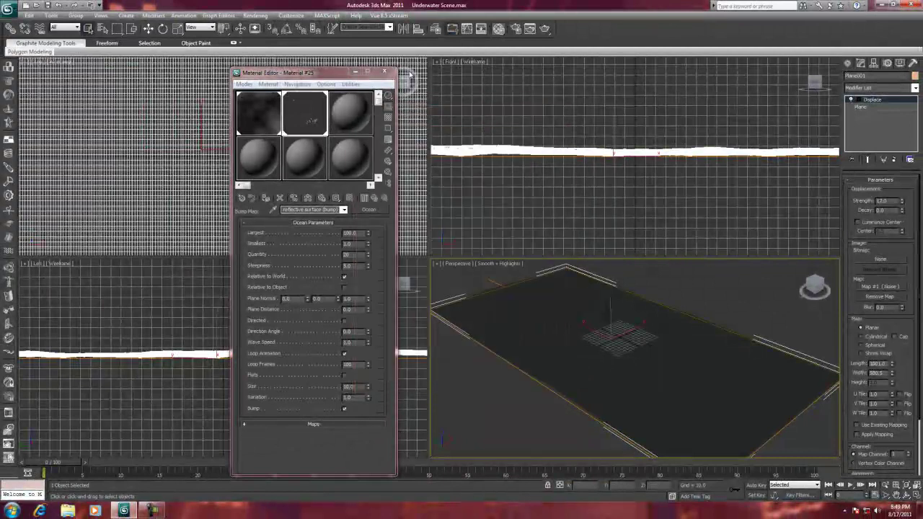
pyautogui.click(354, 72)
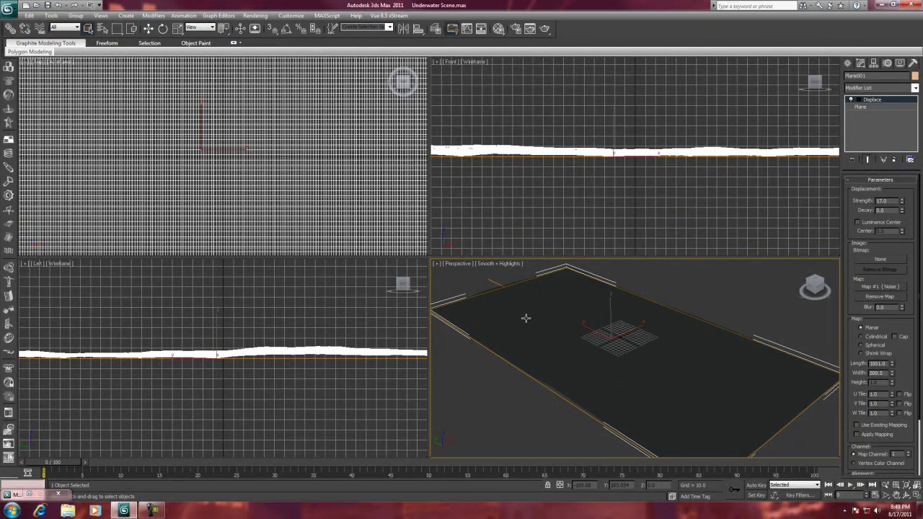
# Render the Perspective view to check the water surface, and close the rendered frame.
pyautogui.click(545, 28)
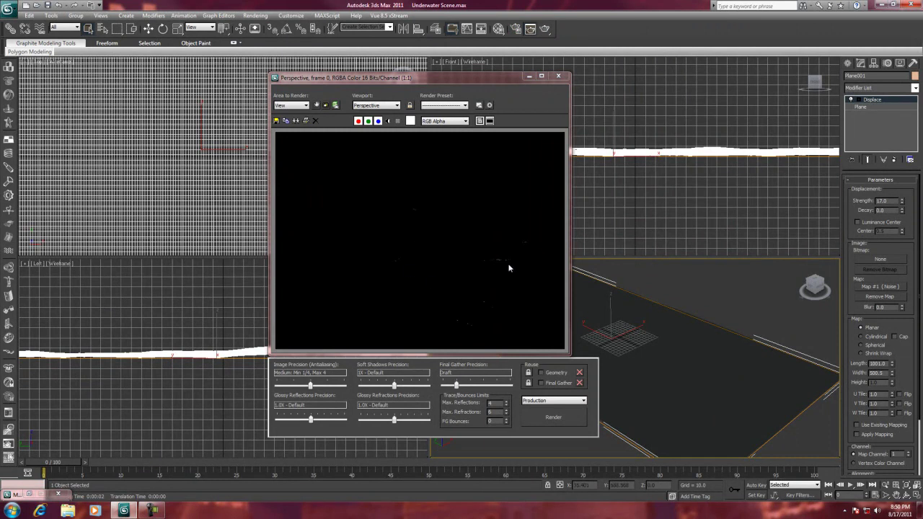
pyautogui.click(414, 286)
pyautogui.click(558, 77)
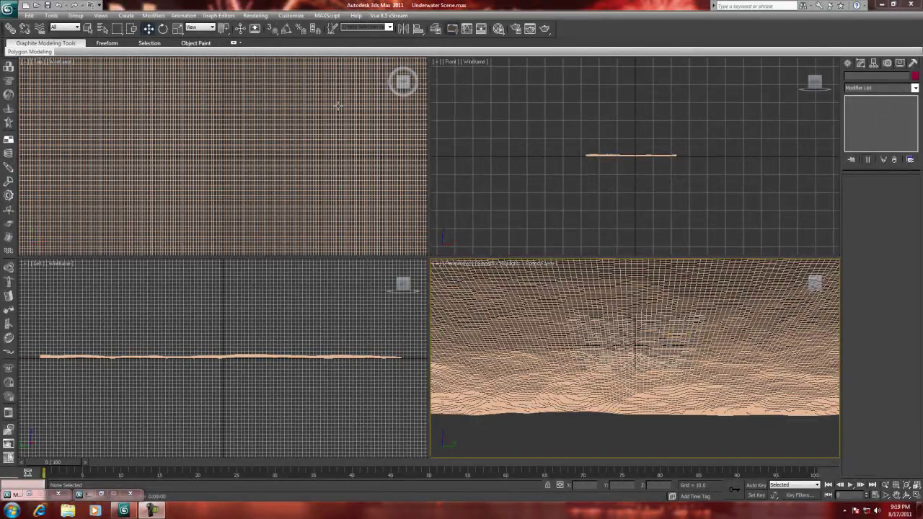
# Enable the background environment map and assign a Gradient Ramp map to it.
pyautogui.click(255, 15)
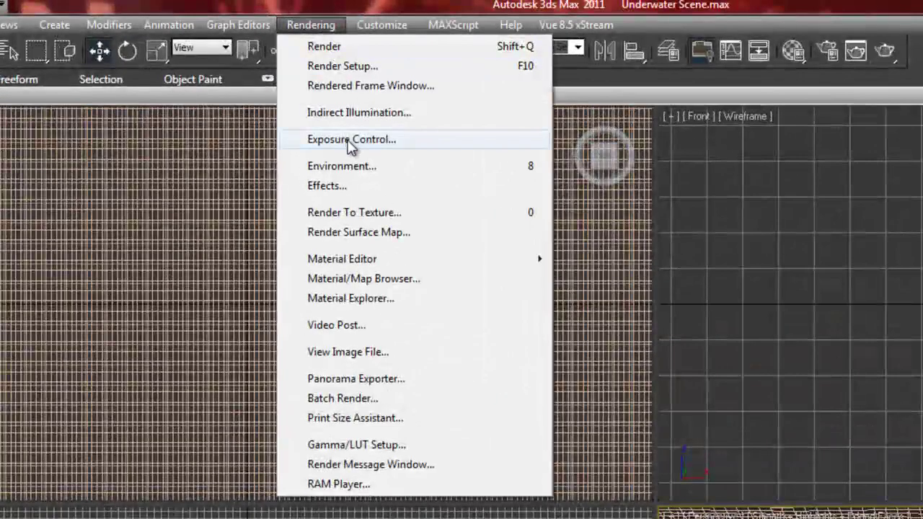
pyautogui.click(351, 170)
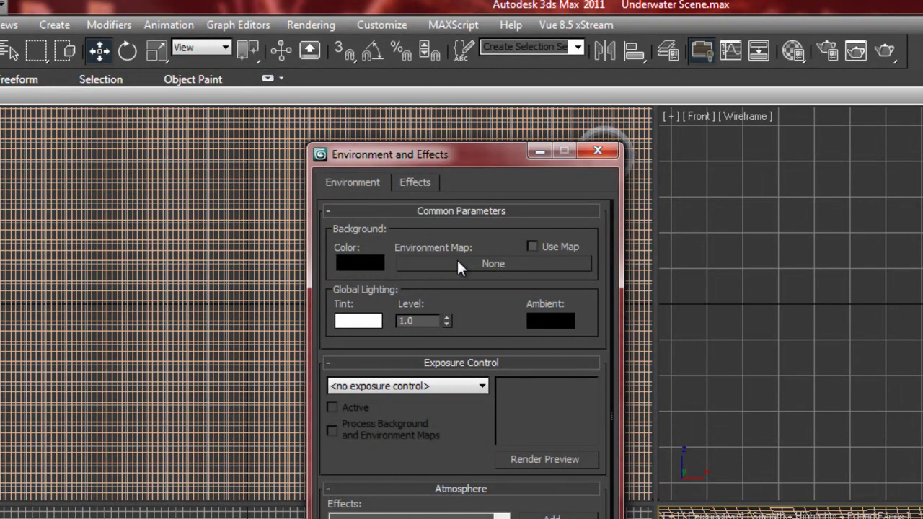
pyautogui.click(533, 247)
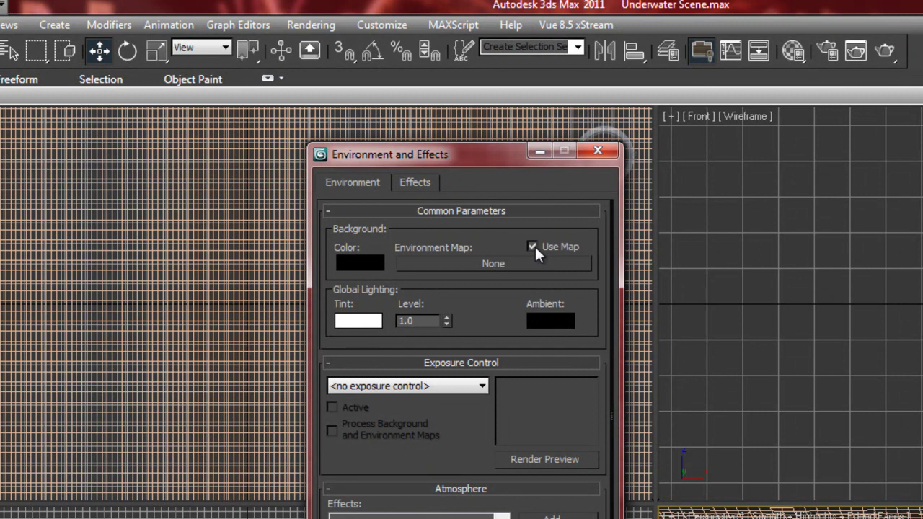
pyautogui.click(494, 264)
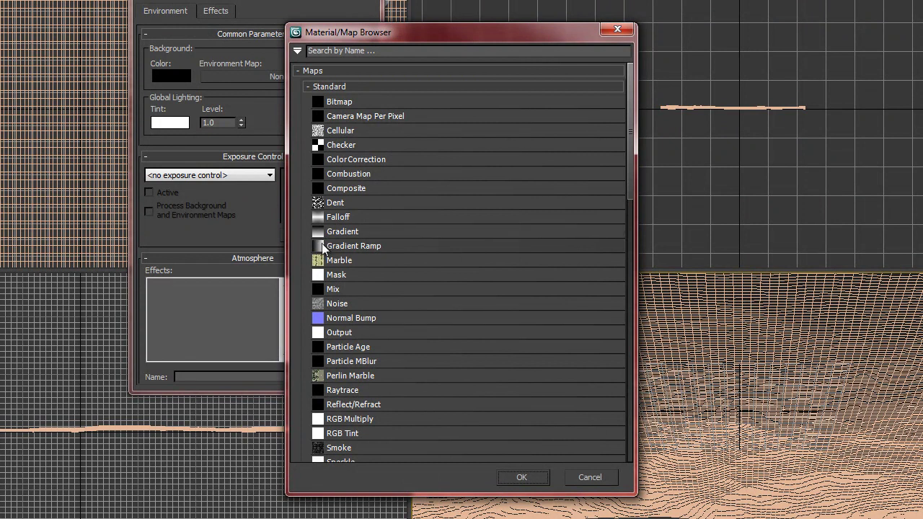
pyautogui.doubleClick(318, 245)
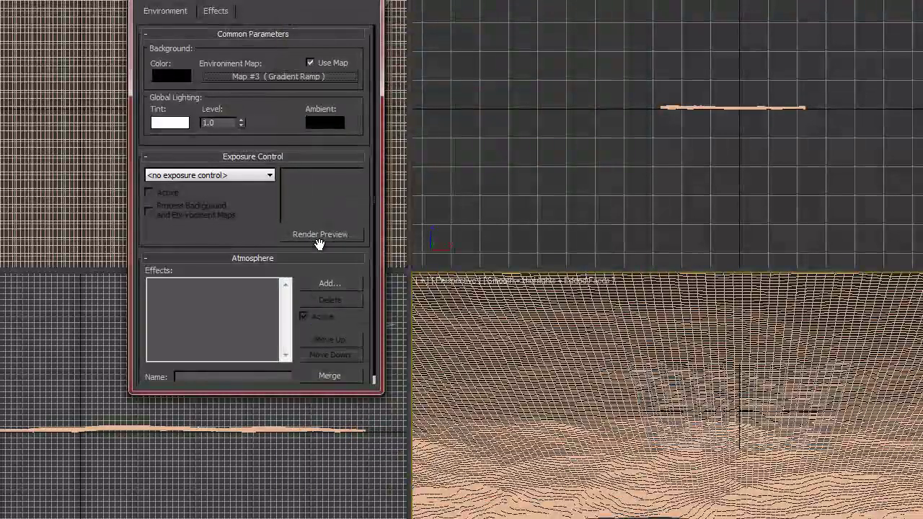
# Place the environment's Gradient Ramp map into an unused Material Editor slot as an instance and minimize the Environment and Effects dialog.
pyautogui.click(280, 77)
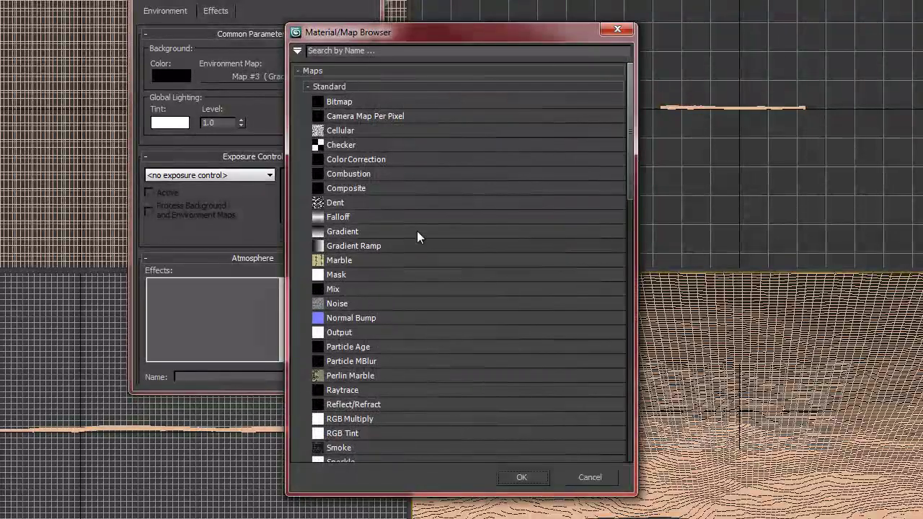
pyautogui.click(617, 29)
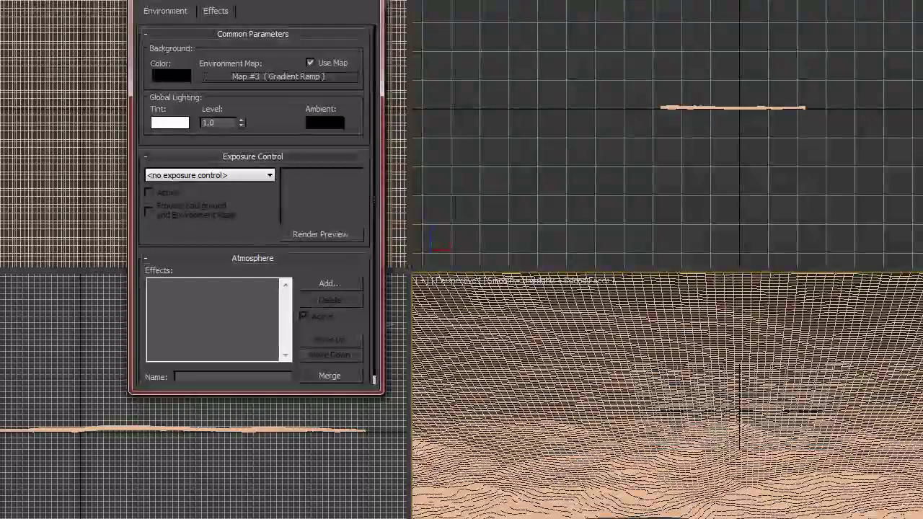
pyautogui.press('m')
pyautogui.moveTo(384, 4); pyautogui.dragTo(634, 15)
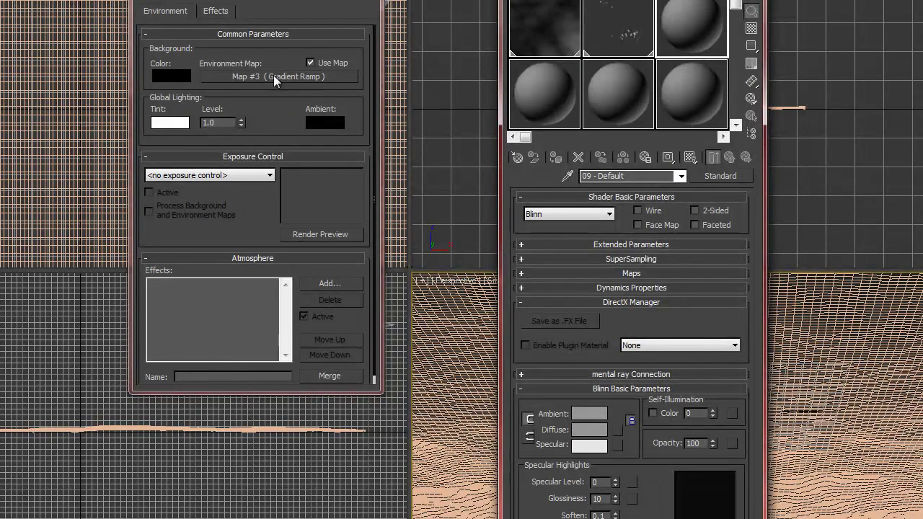
pyautogui.moveTo(274, 81); pyautogui.dragTo(677, 26)
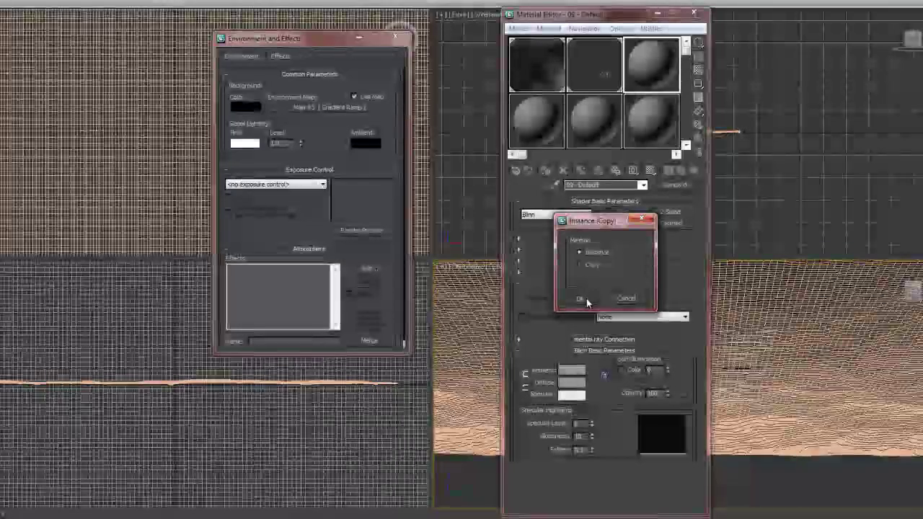
pyautogui.click(586, 299)
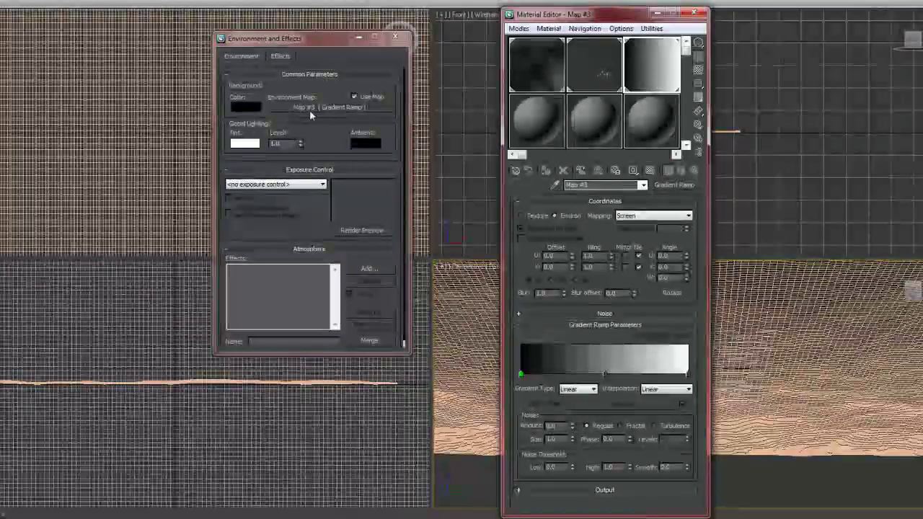
pyautogui.click(359, 37)
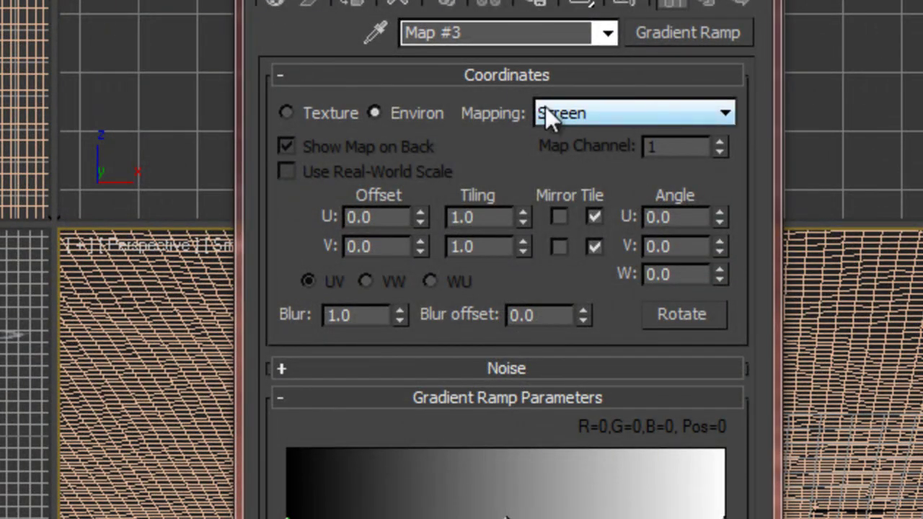
# Set the Gradient Ramp's mapping to Spherical Environment and its black start flag to RGB 0, 16, 67.
pyautogui.click(727, 113)
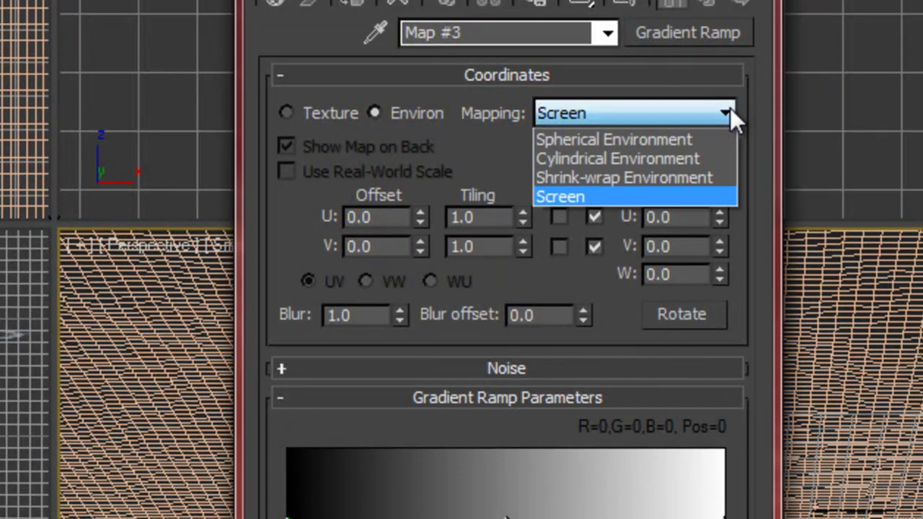
pyautogui.click(659, 142)
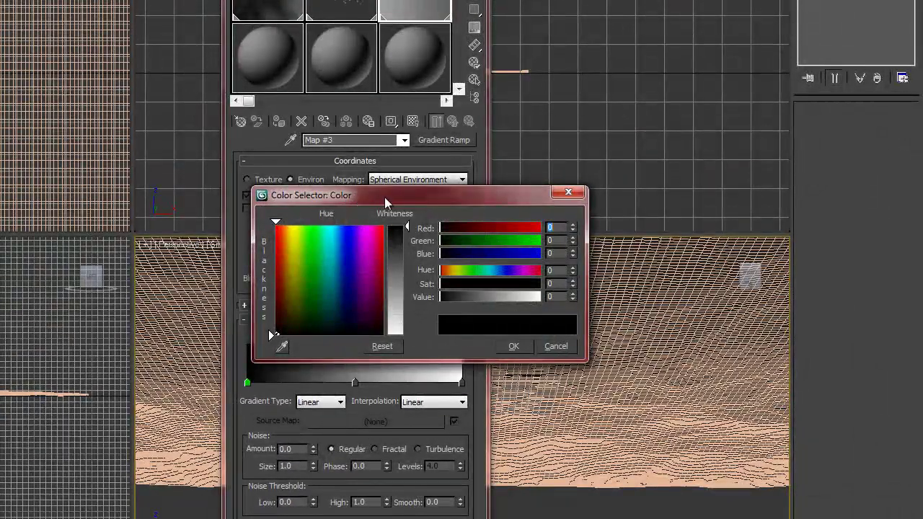
pyautogui.moveTo(396, 198); pyautogui.dragTo(599, 163)
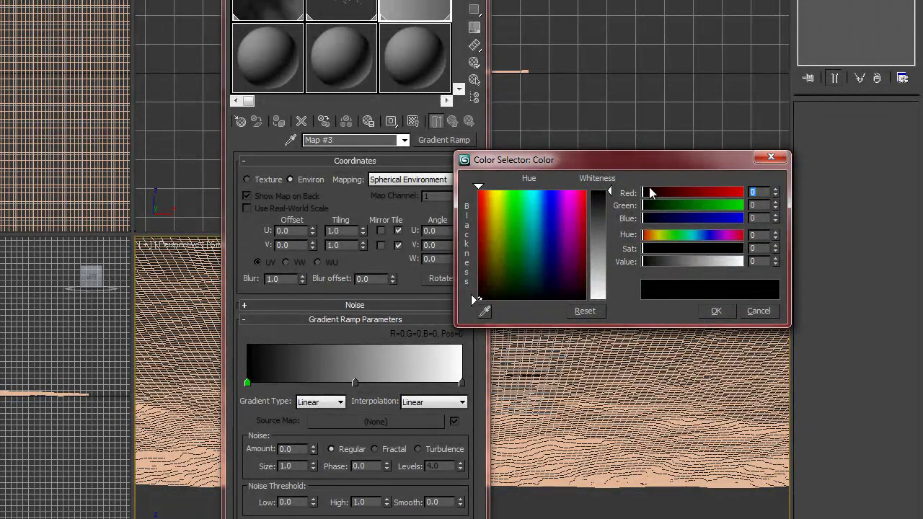
pyautogui.click(751, 192)
pyautogui.doubleClick(756, 192)
pyautogui.doubleClick(754, 207)
pyautogui.write('16')
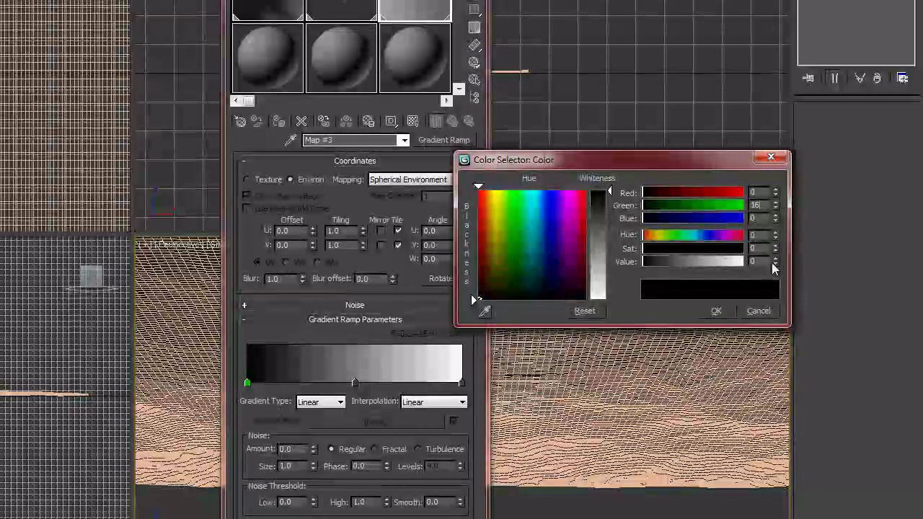
pyautogui.click(764, 219)
pyautogui.doubleClick(765, 220)
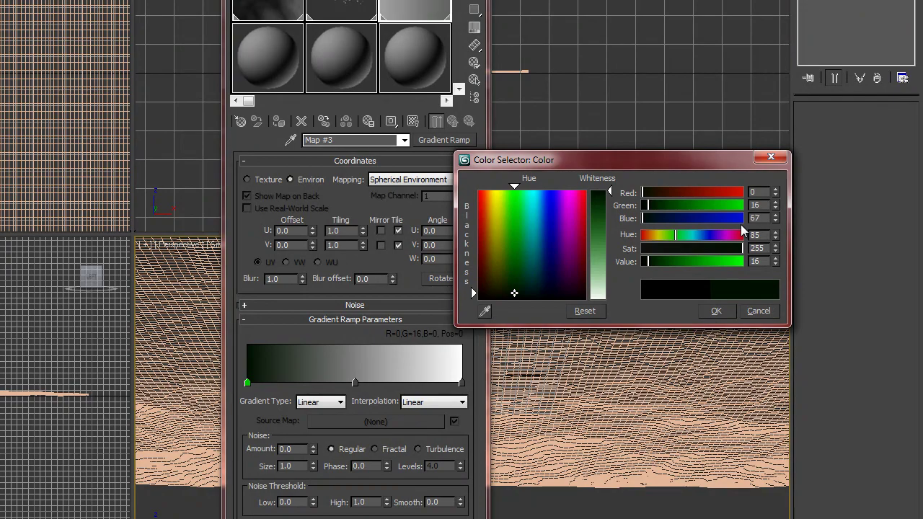
pyautogui.press('Return')
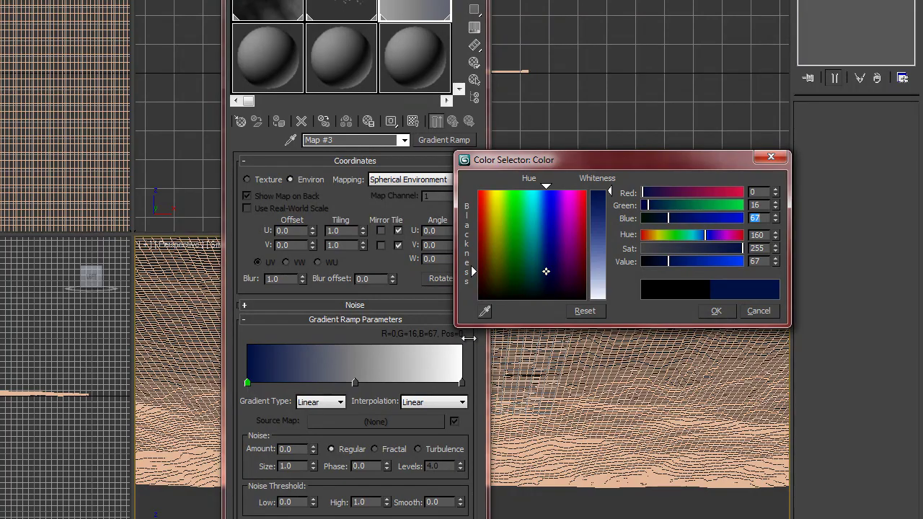
# Set the gradient's white end flag to RGB 189, 225, 240 and delete the middle flag.
pyautogui.click(463, 383)
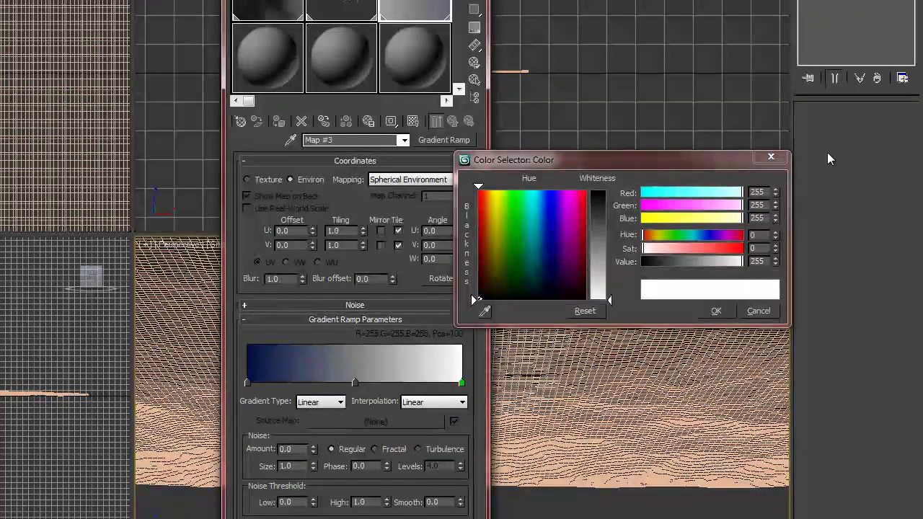
pyautogui.click(767, 192)
pyautogui.moveTo(768, 192); pyautogui.dragTo(747, 193)
pyautogui.write('189')
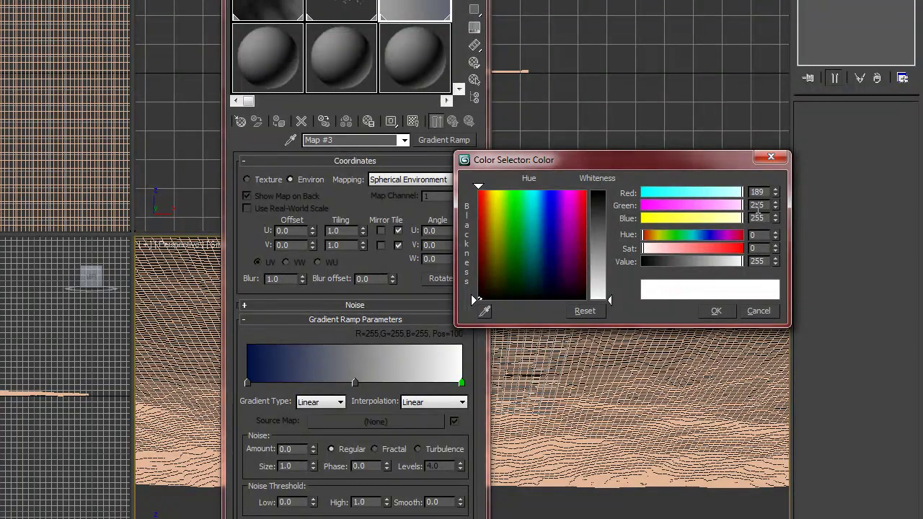
pyautogui.moveTo(766, 206); pyautogui.dragTo(740, 209)
pyautogui.write('22')
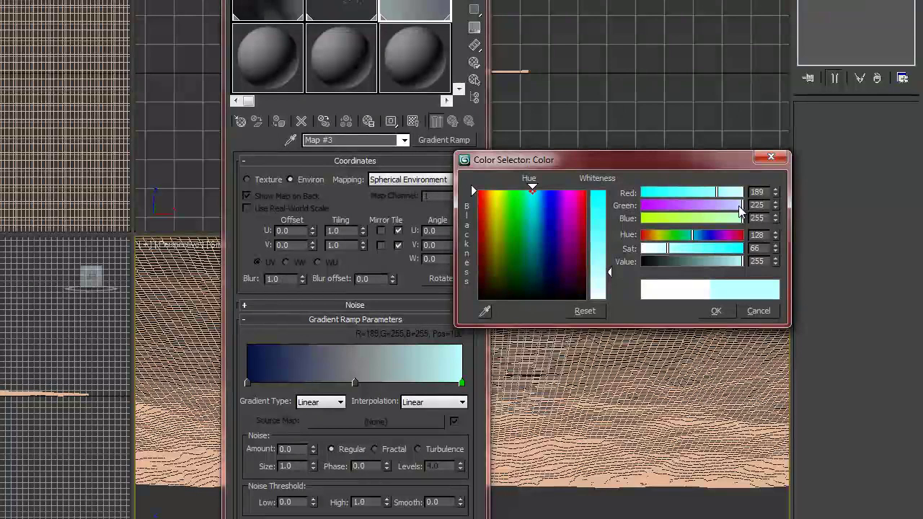
pyautogui.press('Tab')
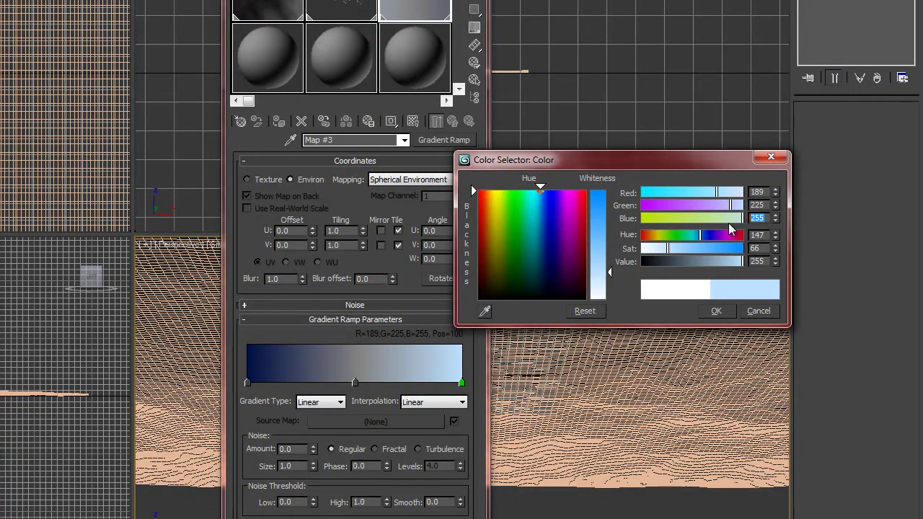
pyautogui.write('240')
pyautogui.press('Return')
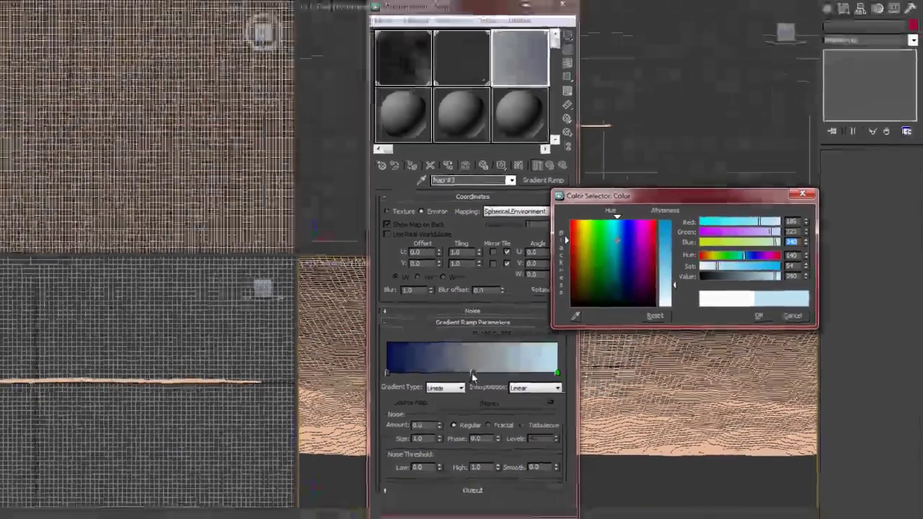
pyautogui.rightClick(356, 383)
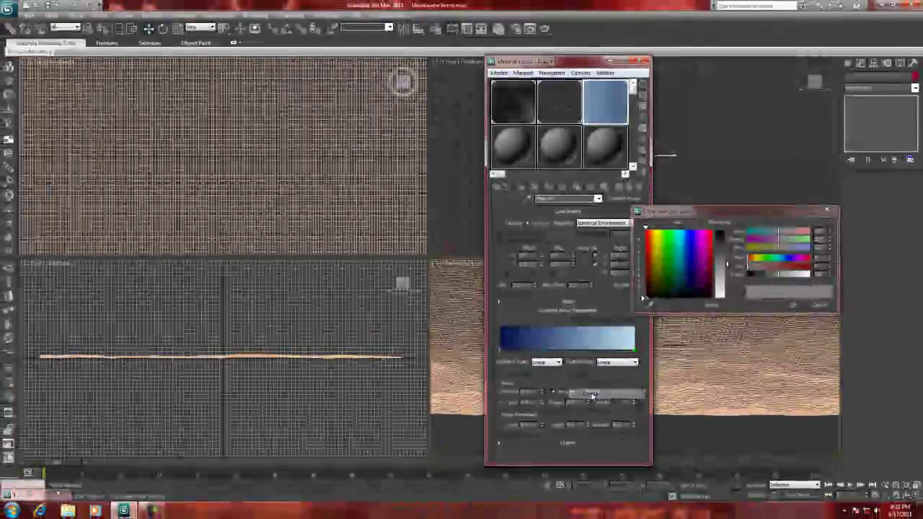
pyautogui.click(590, 396)
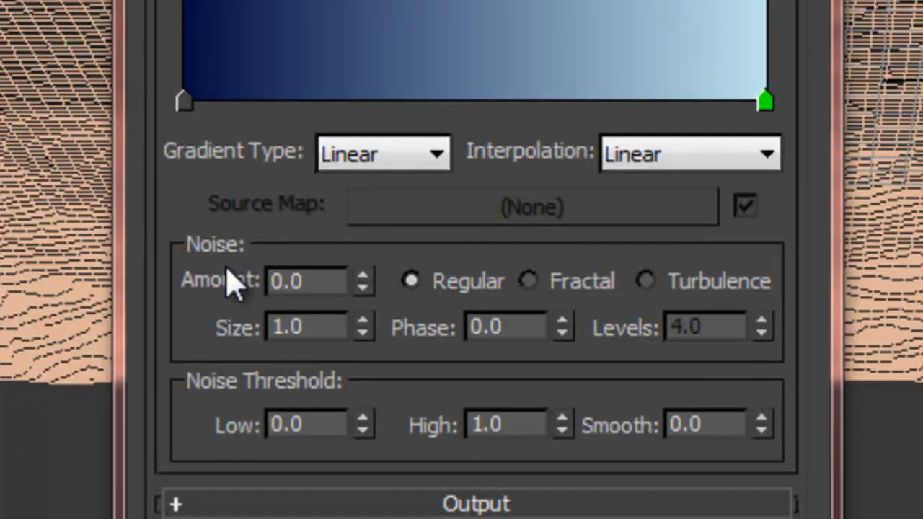
# Set the Gradient Ramp's noise to Fractal with Amount 1, Size 2 and Levels 10.
pyautogui.doubleClick(303, 284)
pyautogui.write('1')
pyautogui.press('Return')
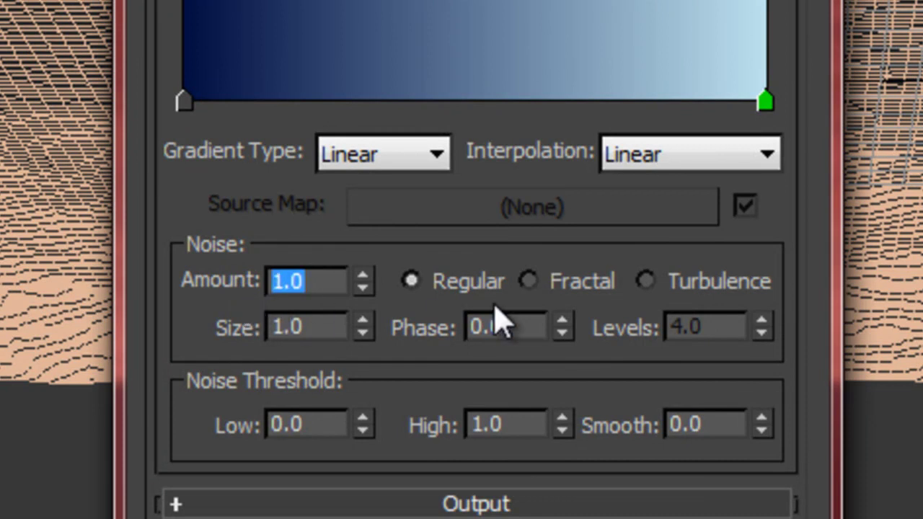
pyautogui.click(530, 281)
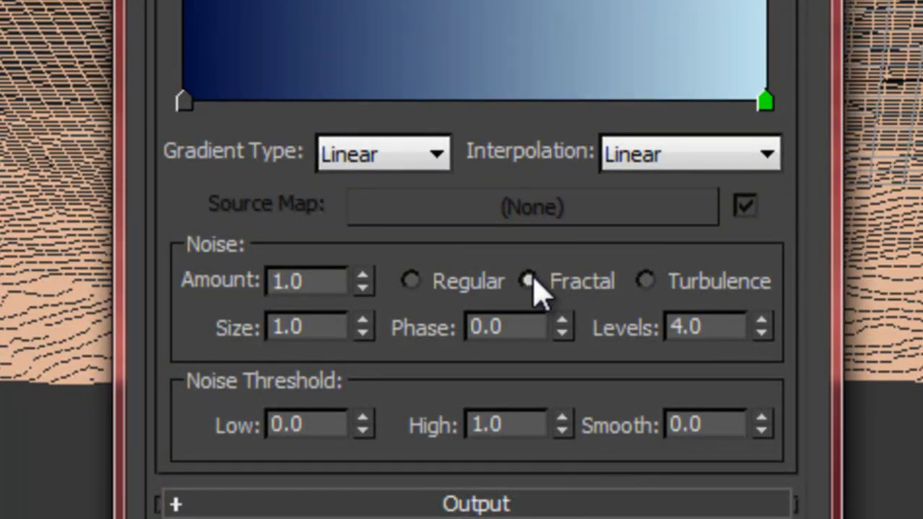
pyautogui.moveTo(304, 331); pyautogui.dragTo(238, 353)
pyautogui.write('2')
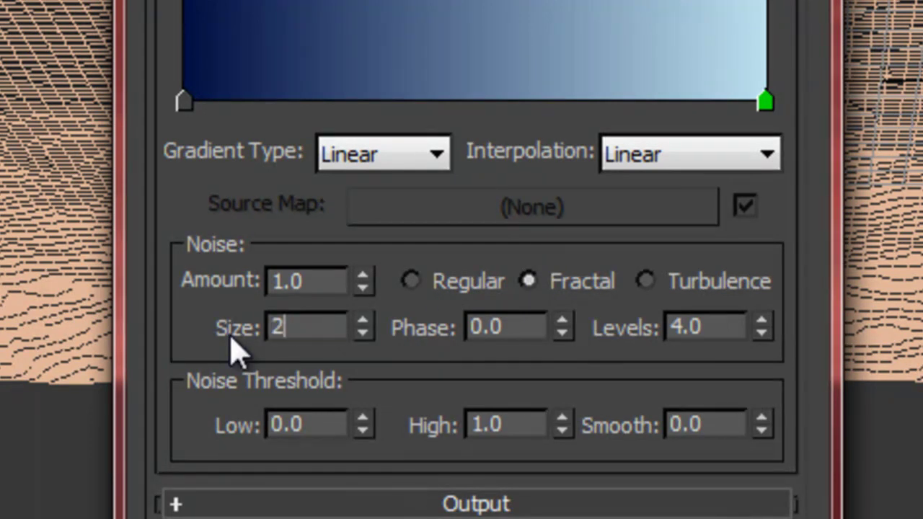
pyautogui.moveTo(711, 326); pyautogui.dragTo(644, 342)
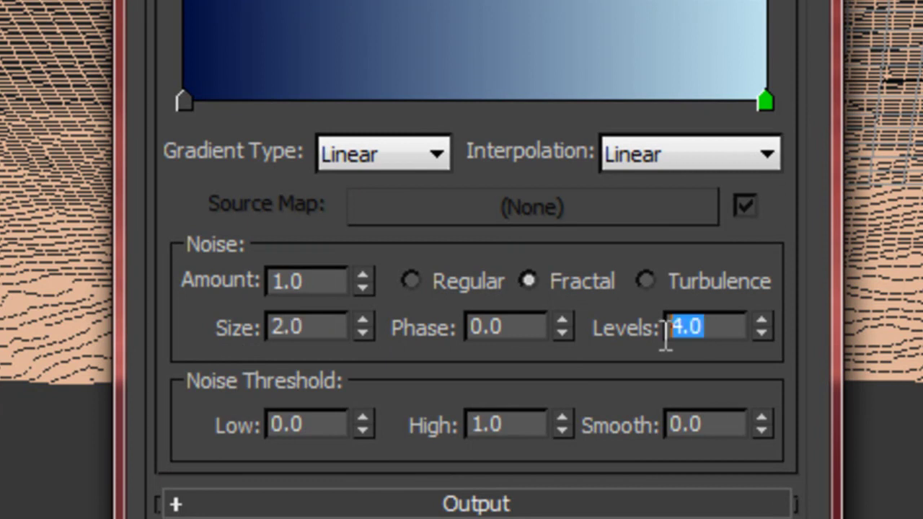
pyautogui.write('10')
pyautogui.press('Return')
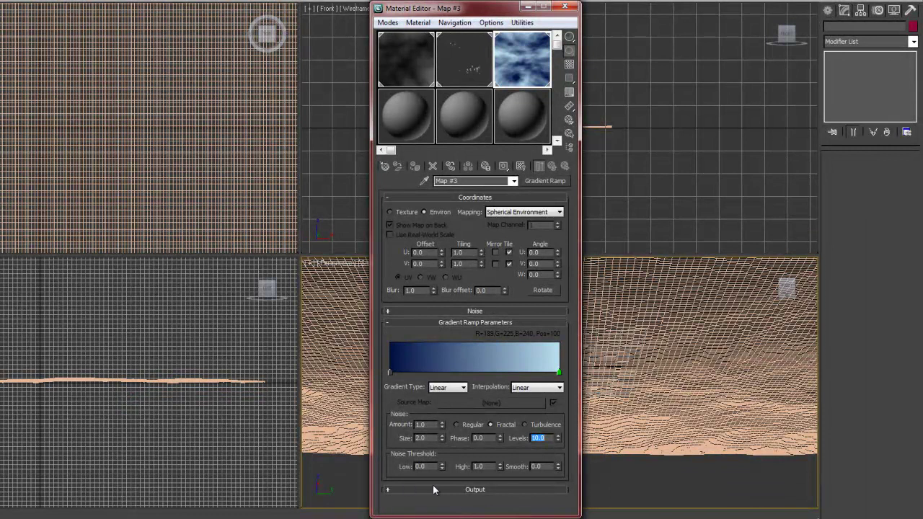
# Set the Gradient Ramp's Output Amount to 3 as a first try, and settle on 2.
pyautogui.click(388, 491)
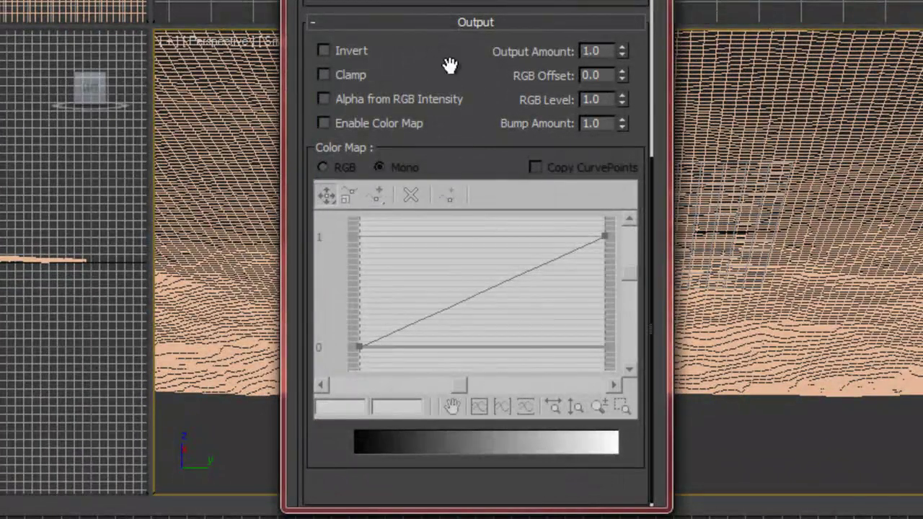
pyautogui.moveTo(602, 51); pyautogui.dragTo(577, 56)
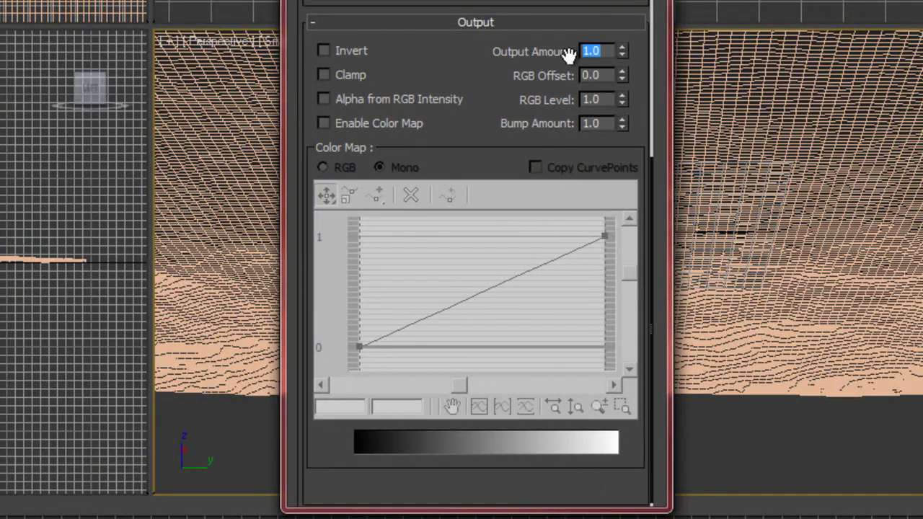
pyautogui.write('3')
pyautogui.press('Return')
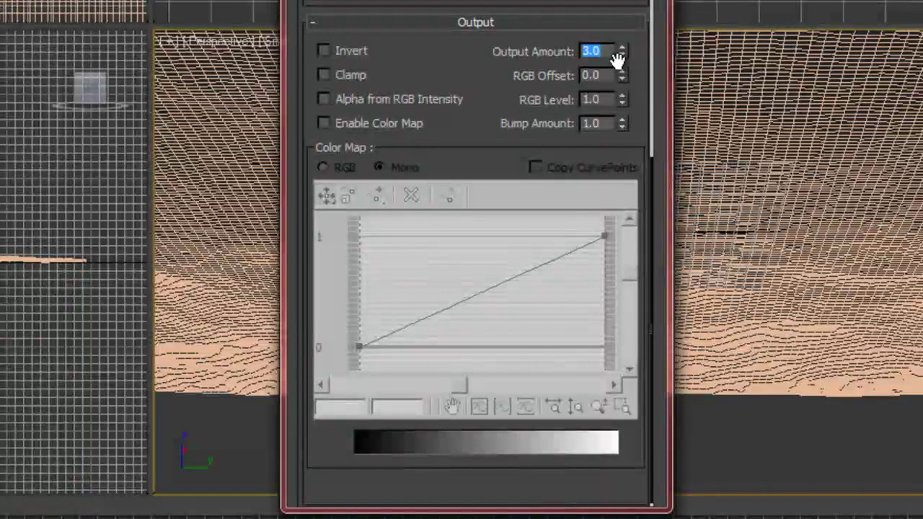
pyautogui.write('2')
pyautogui.press('Return')
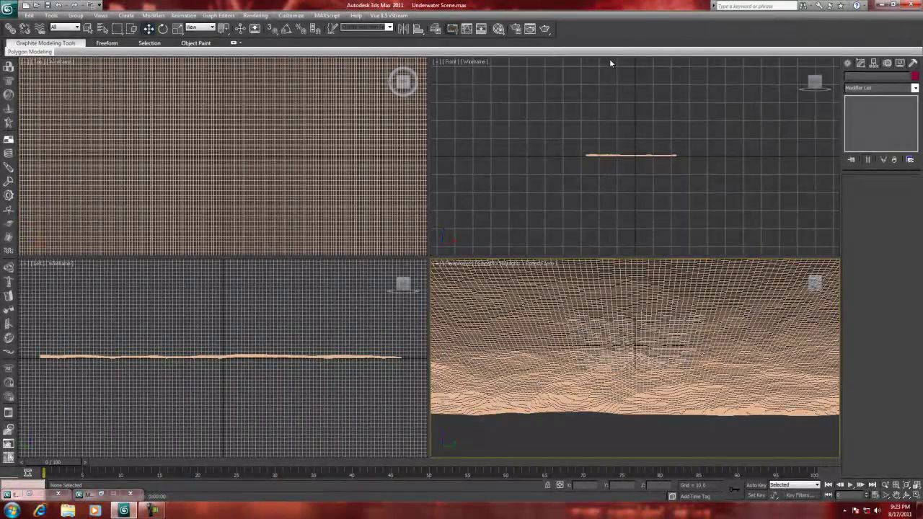
# Create a Target camera in the Front view, placed below and beside the water plane with its target near the plane's centre.
pyautogui.click(848, 63)
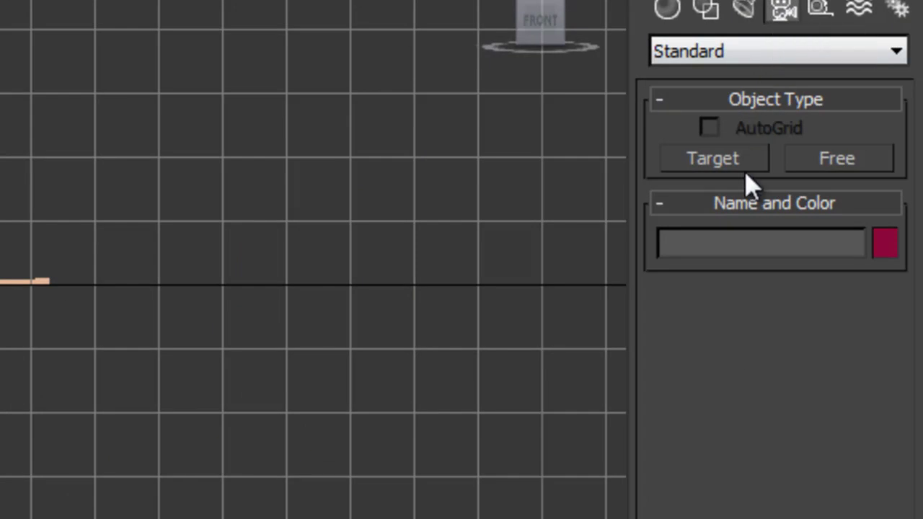
pyautogui.click(746, 170)
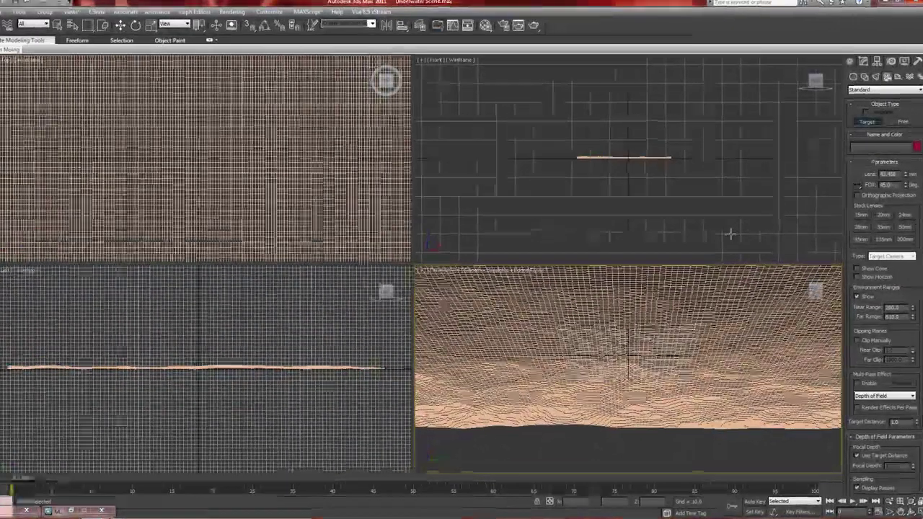
pyautogui.moveTo(727, 227); pyautogui.dragTo(688, 208)
pyautogui.moveTo(559, 333); pyautogui.dragTo(427, 217)
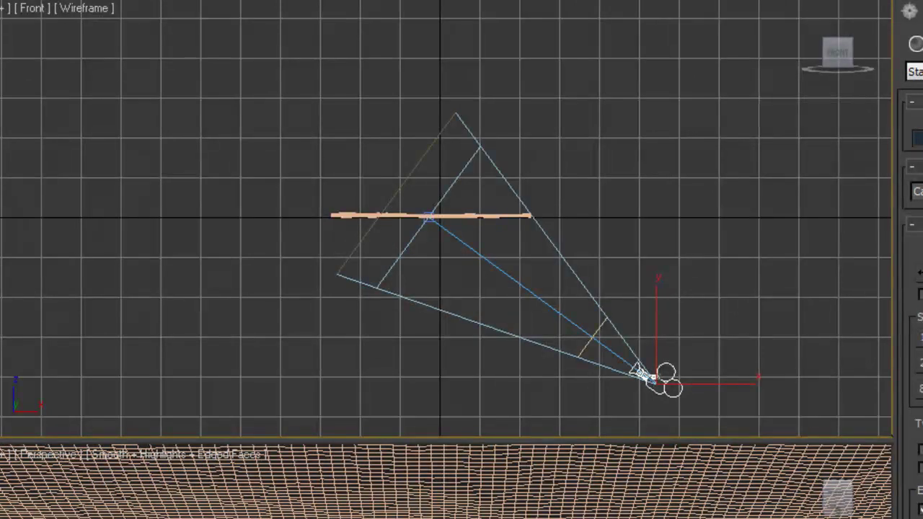
# Switch the Perspective viewport to the new camera's view and move the camera in the Front view to look up at the water surface.
pyautogui.press('w')
pyautogui.rightClick(47, 455)
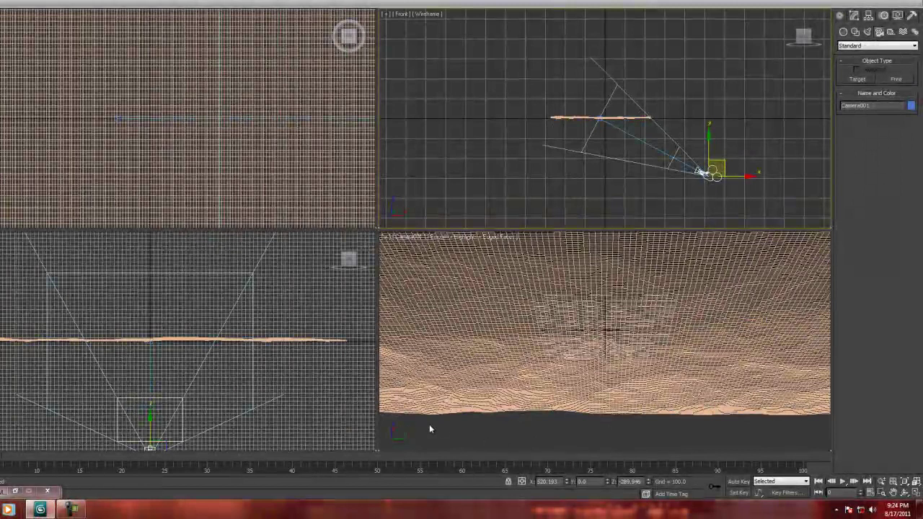
pyautogui.moveTo(725, 155)
pyautogui.mouseDown()
pyautogui.moveTo(703, 144)
pyautogui.moveTo(752, 162)
pyautogui.moveTo(757, 151)
pyautogui.moveTo(733, 163)
pyautogui.mouseUp()
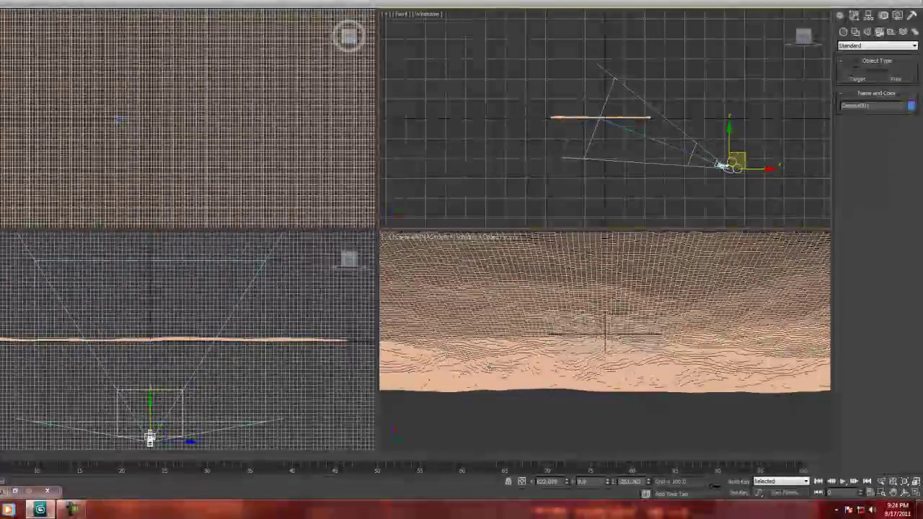
pyautogui.moveTo(743, 153); pyautogui.dragTo(709, 164)
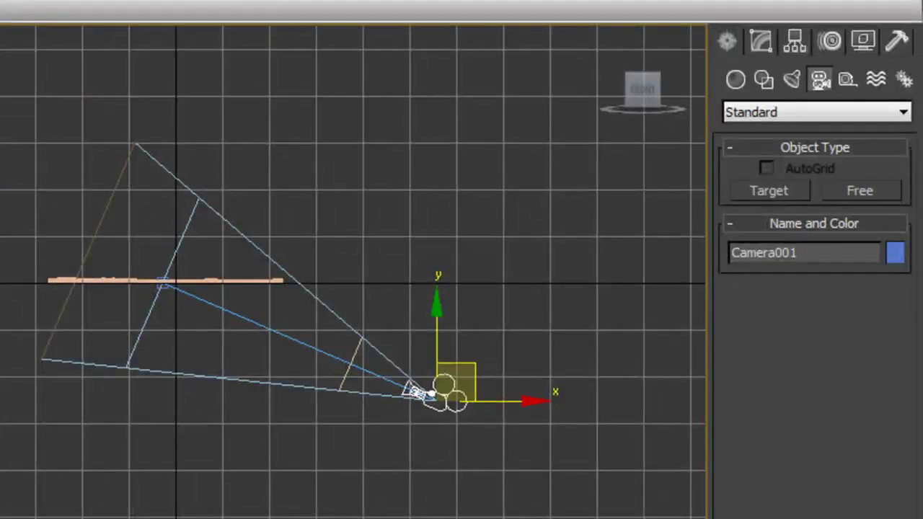
pyautogui.moveTo(701, 94)
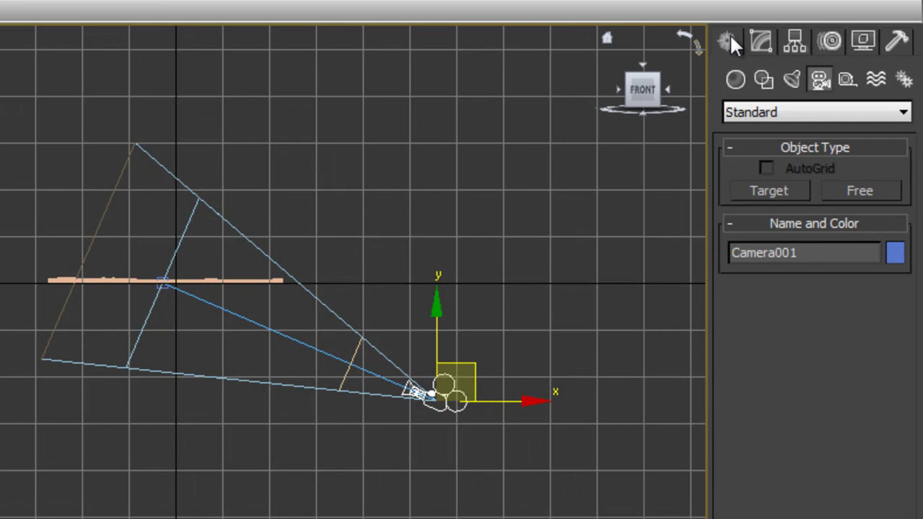
# Create a Standard mr Area Spot light in the Front view, placed above the water plane with its target just below the plane.
pyautogui.click(793, 80)
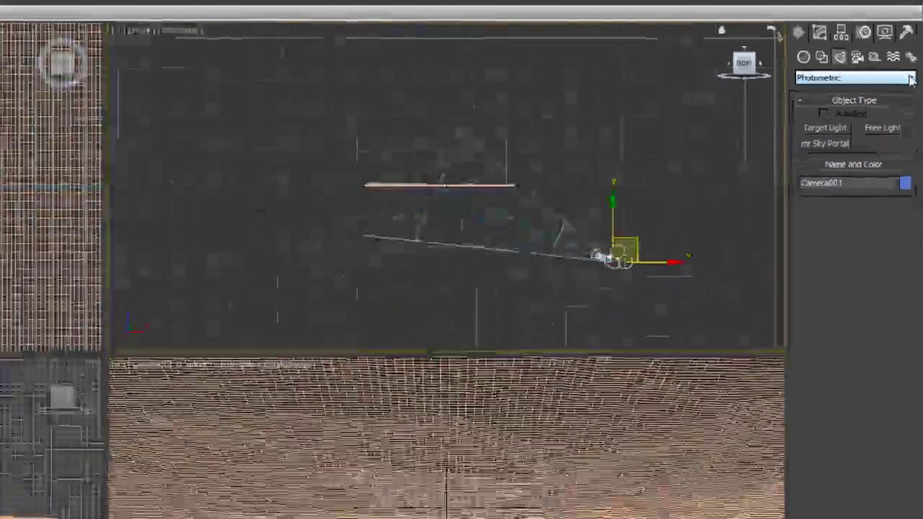
pyautogui.click(911, 78)
pyautogui.click(814, 97)
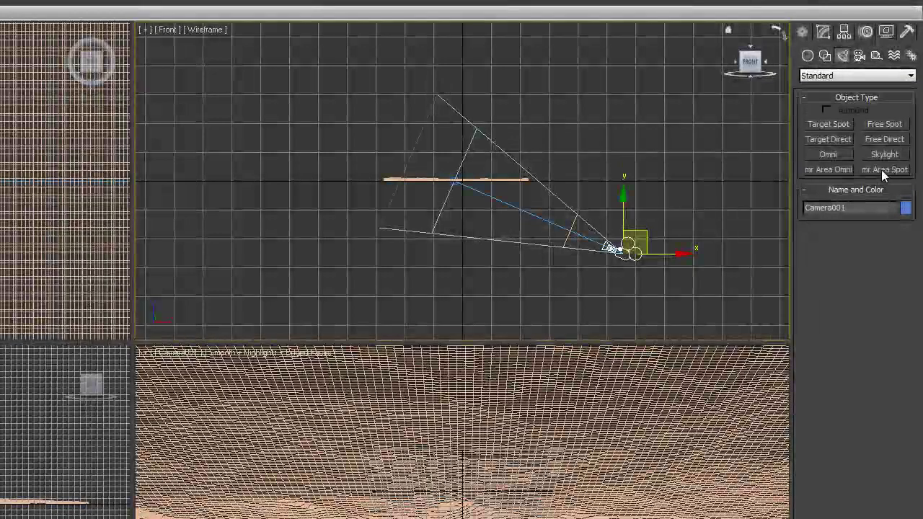
pyautogui.click(881, 170)
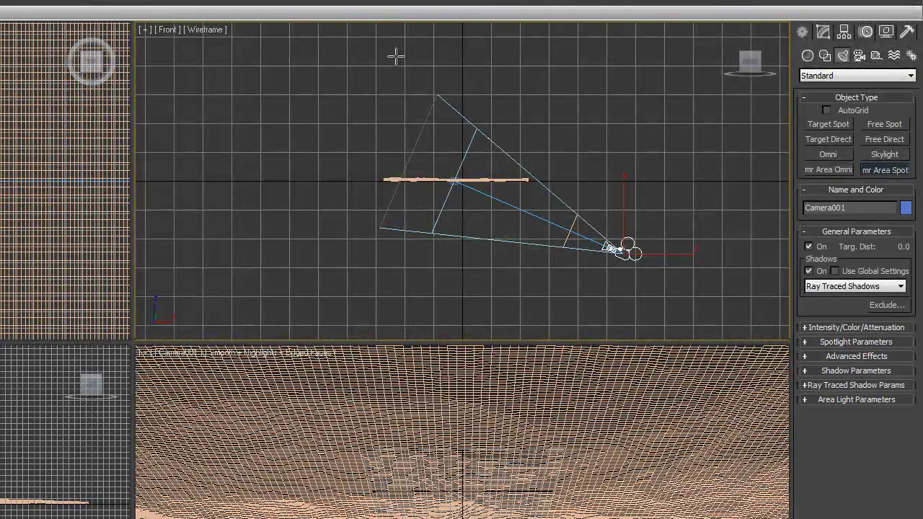
pyautogui.moveTo(390, 47); pyautogui.dragTo(457, 208)
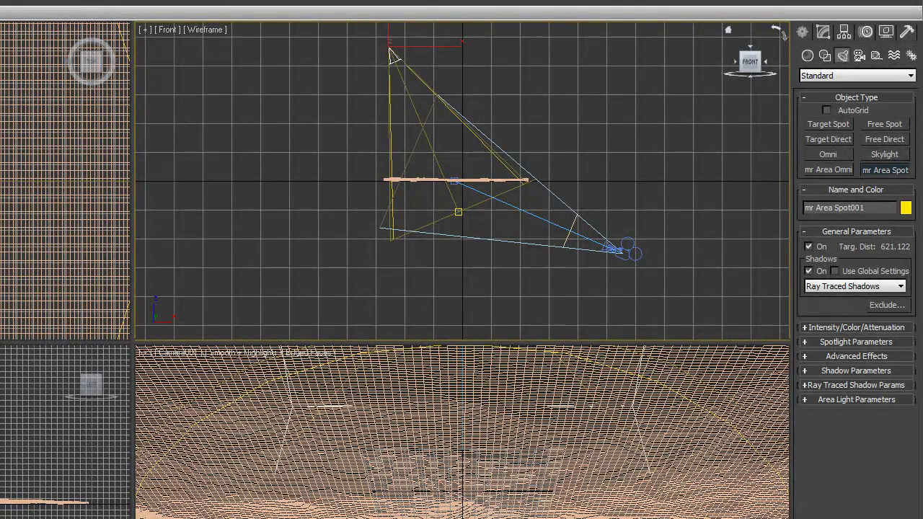
# Turn off shadows for the mr Area Spot light and set its intensity Multiplier to 2.
pyautogui.click(822, 32)
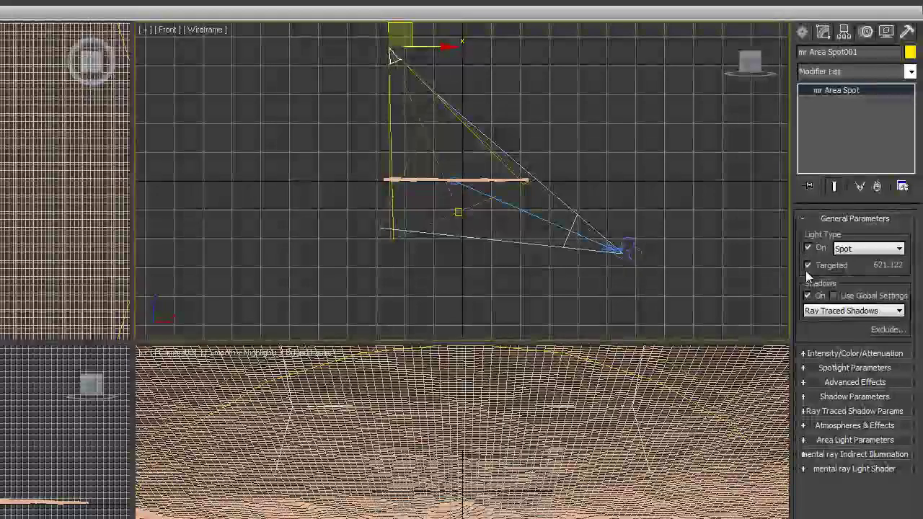
pyautogui.click(810, 297)
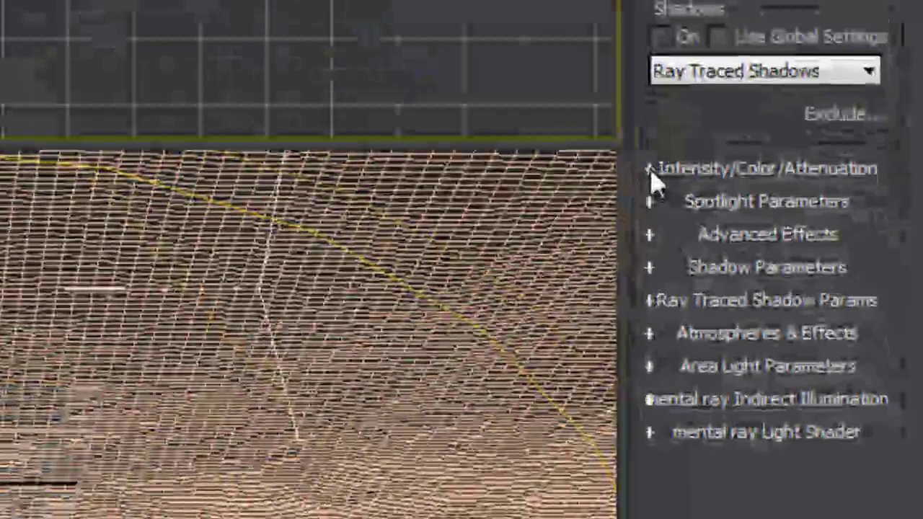
pyautogui.click(803, 354)
pyautogui.doubleClick(783, 203)
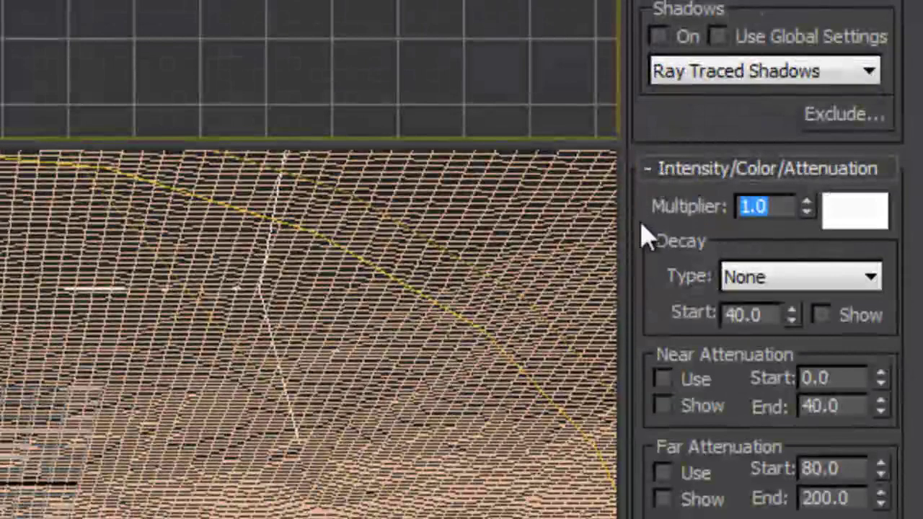
pyautogui.write('2')
pyautogui.press('Return')
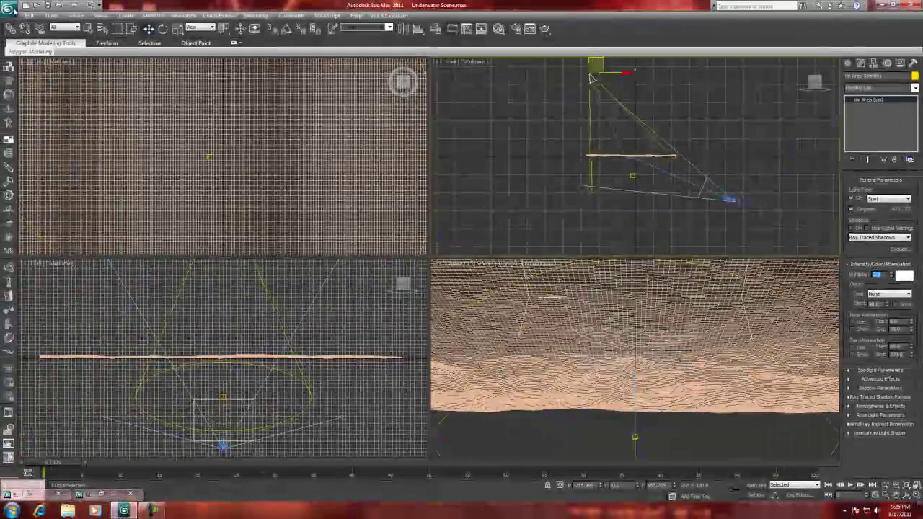
# Save the underwater scene file.
pyautogui.click(9, 9)
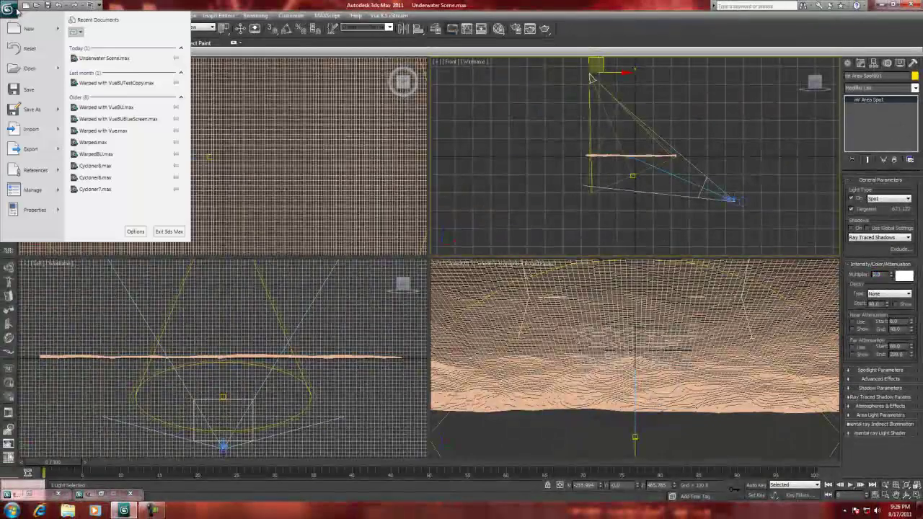
pyautogui.click(27, 90)
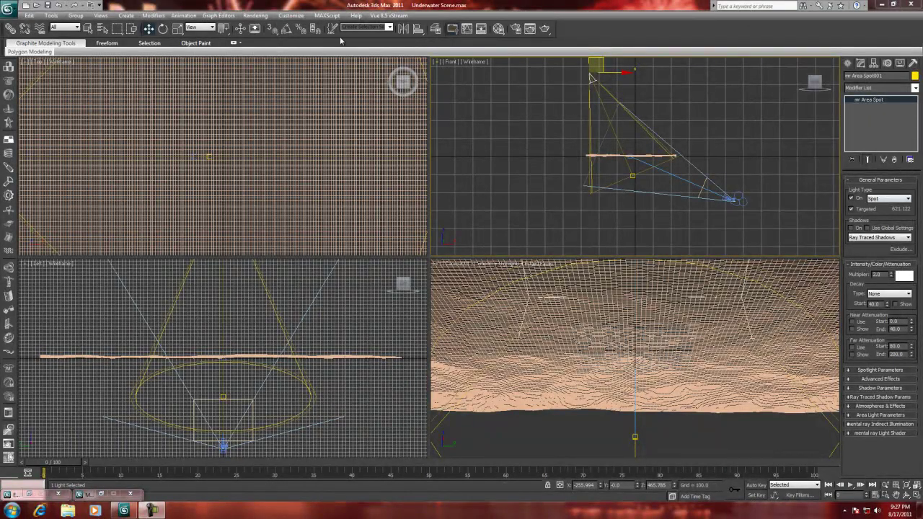
# Add a Fog atmospheric effect in the Environment settings.
pyautogui.click(256, 16)
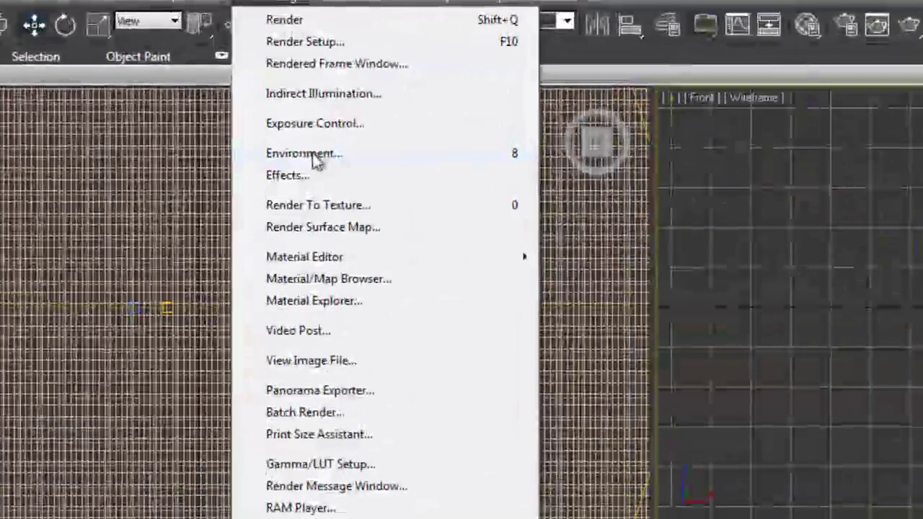
pyautogui.click(315, 160)
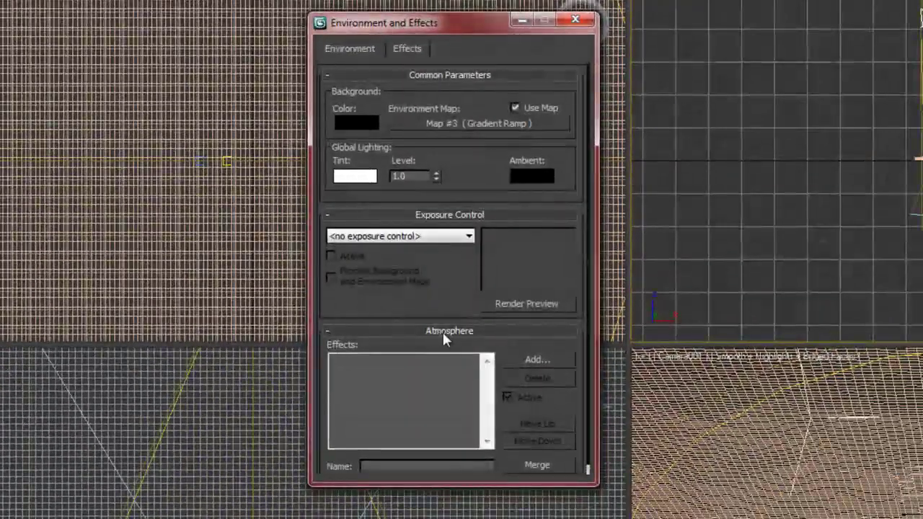
pyautogui.click(534, 360)
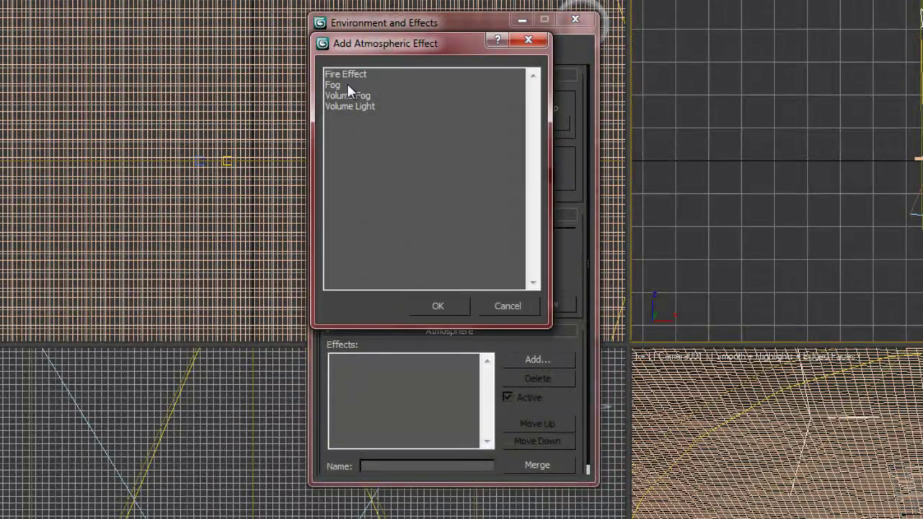
pyautogui.click(332, 84)
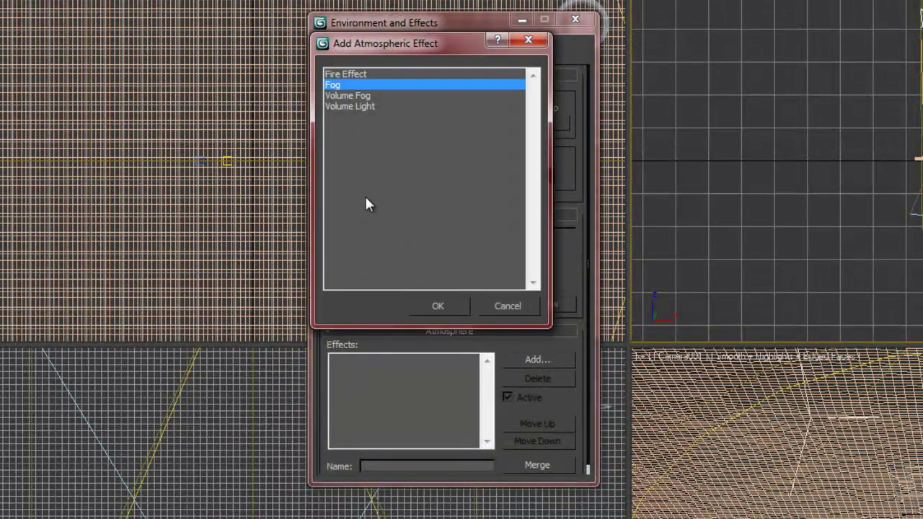
pyautogui.click(440, 304)
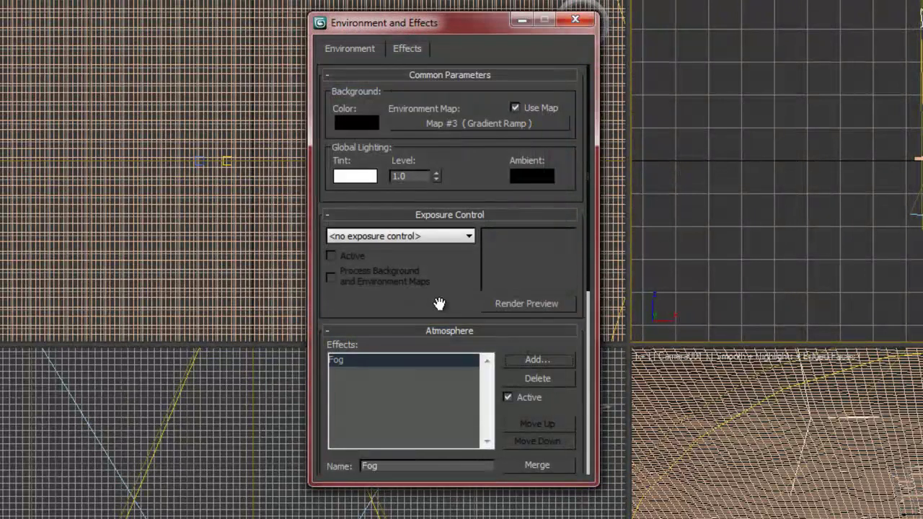
# Keep the fog type Standard and assign a Gradient Ramp as the fog's Environment Color Map, with Use Map enabled.
pyautogui.moveTo(437, 305); pyautogui.dragTo(437, 122)
pyautogui.click(334, 177)
pyautogui.moveTo(499, 329); pyautogui.dragTo(493, 211)
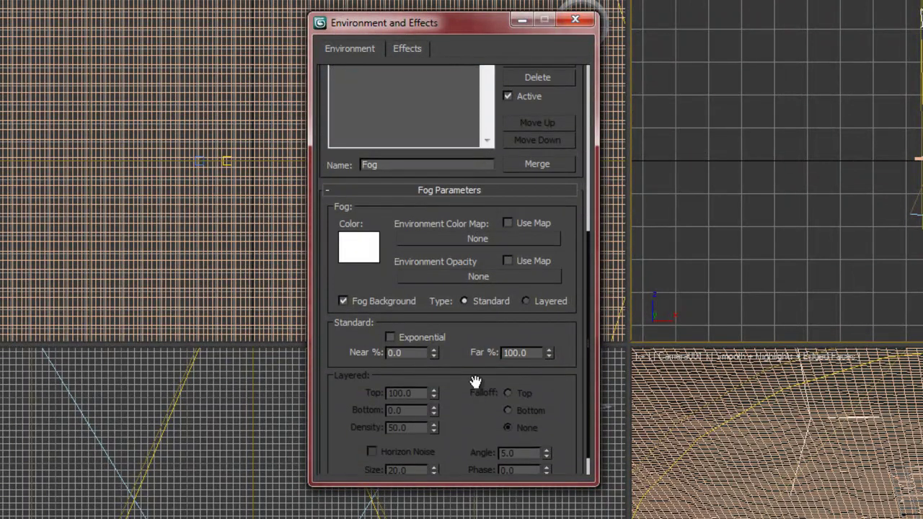
pyautogui.click(475, 302)
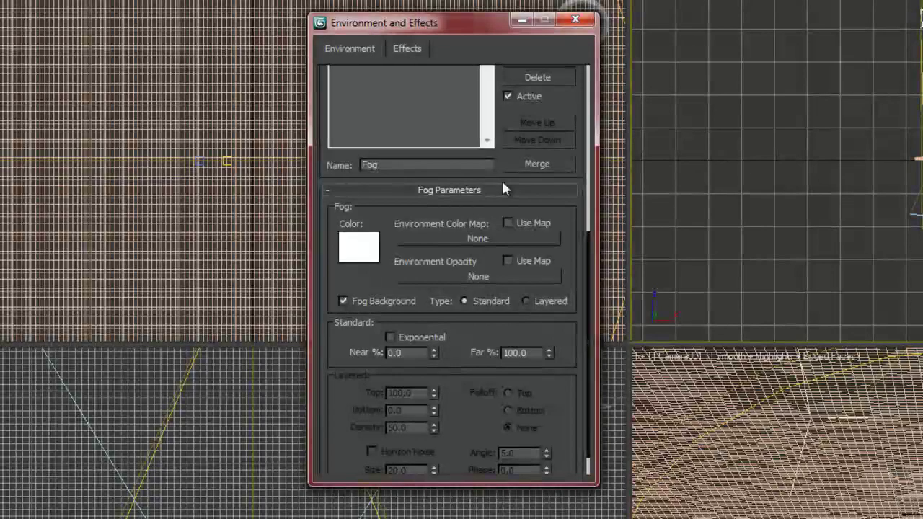
pyautogui.click(507, 225)
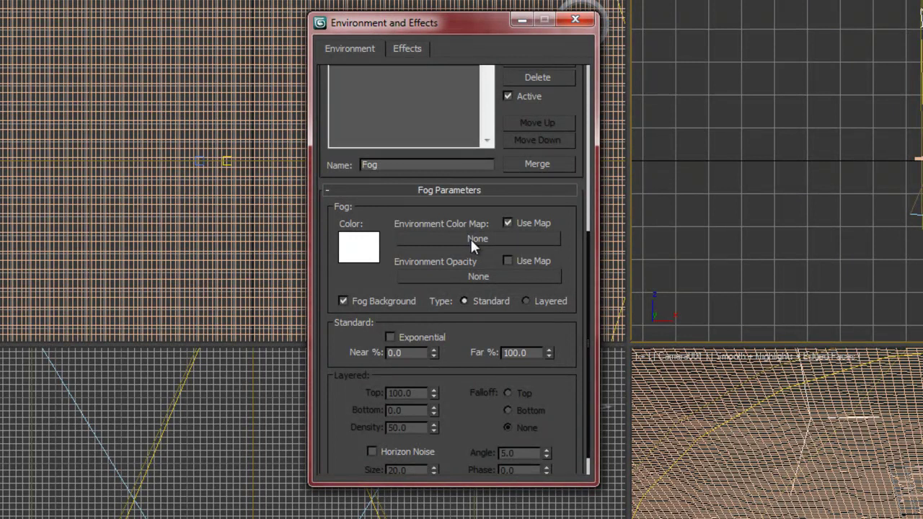
pyautogui.click(480, 238)
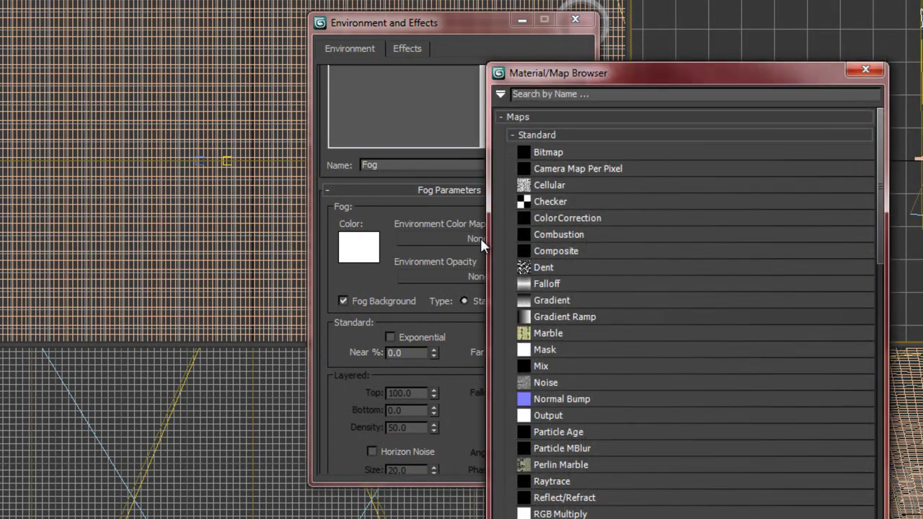
pyautogui.doubleClick(528, 317)
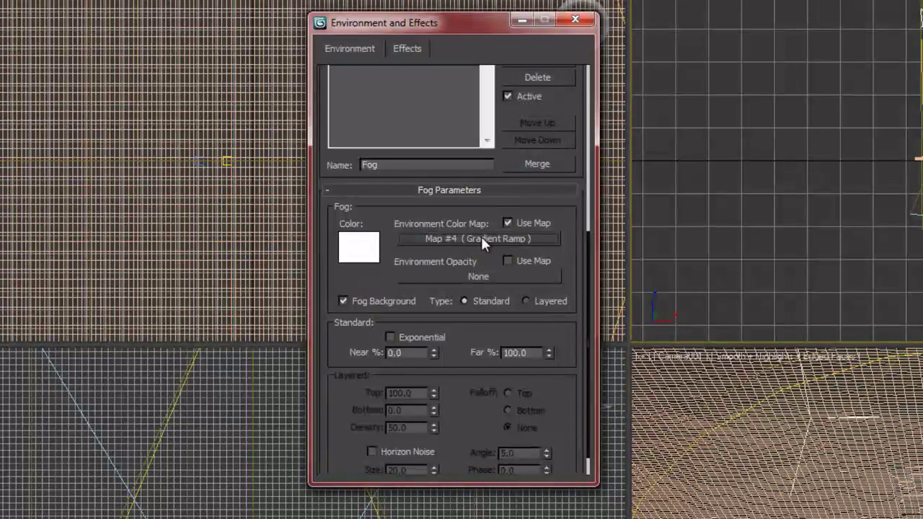
# Place the fog's Gradient Ramp map into an empty Material Editor slot as an Instance.
pyautogui.press('m')
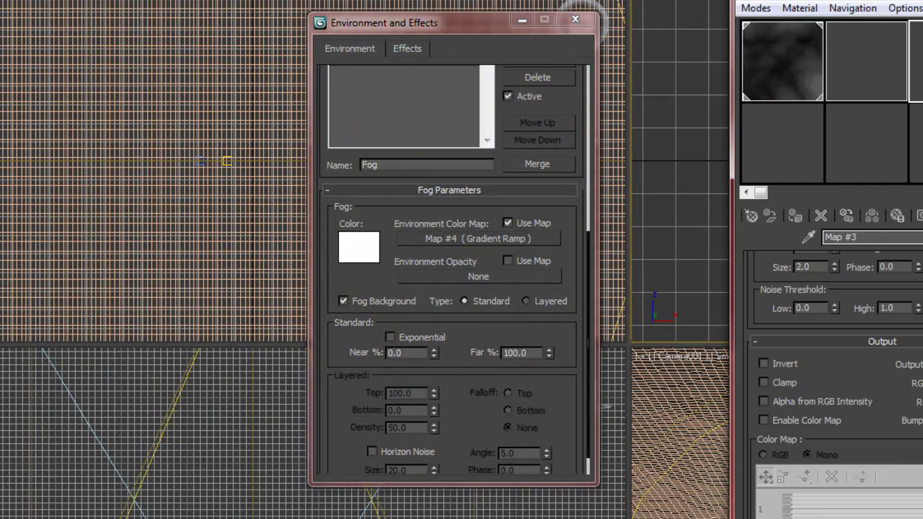
pyautogui.click(455, 240)
pyautogui.moveTo(455, 237); pyautogui.dragTo(783, 144)
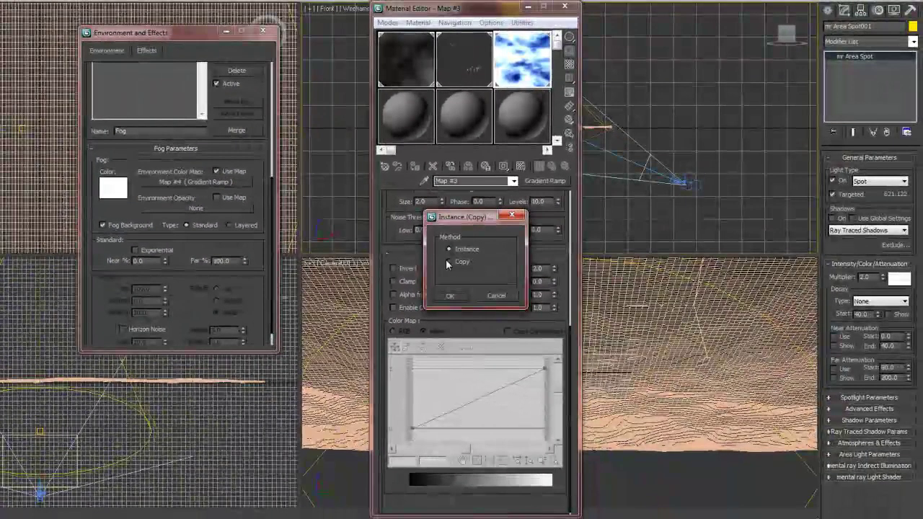
pyautogui.click(456, 296)
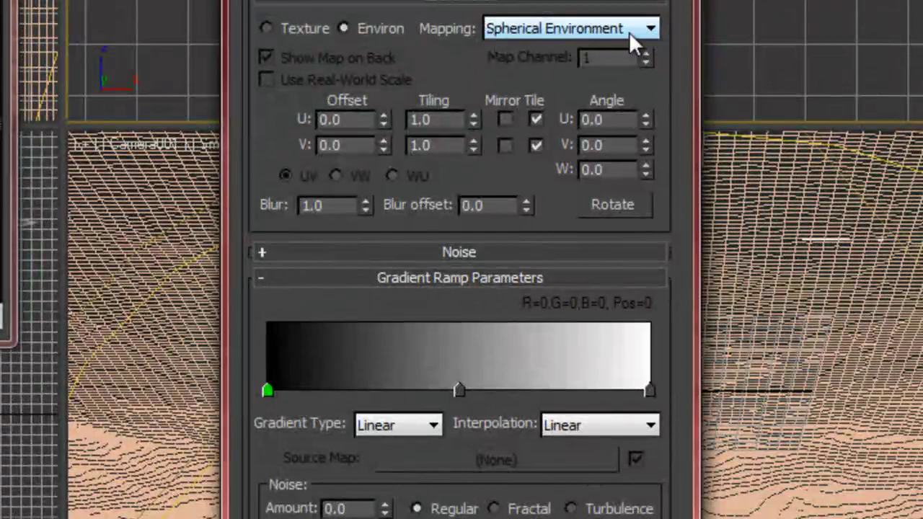
# Set the fog Gradient Ramp's mapping to Screen and its W angle to 90.
pyautogui.click(647, 28)
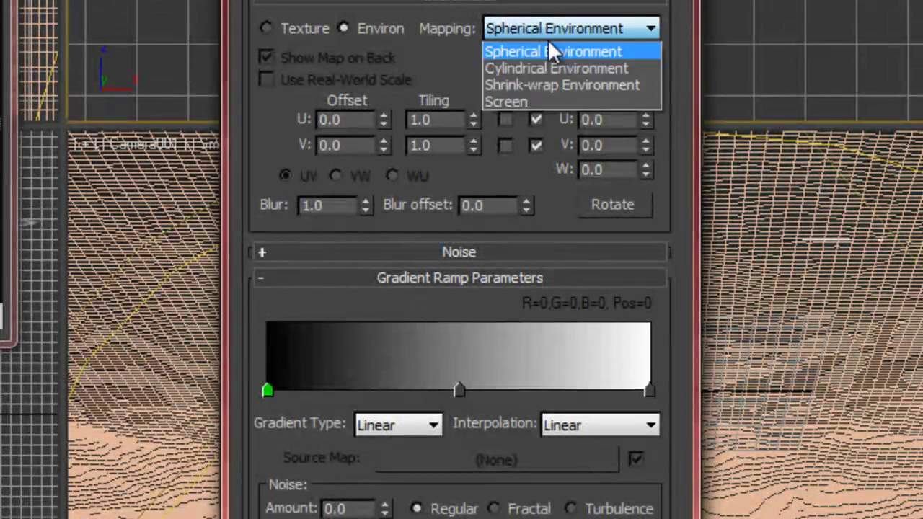
pyautogui.click(515, 102)
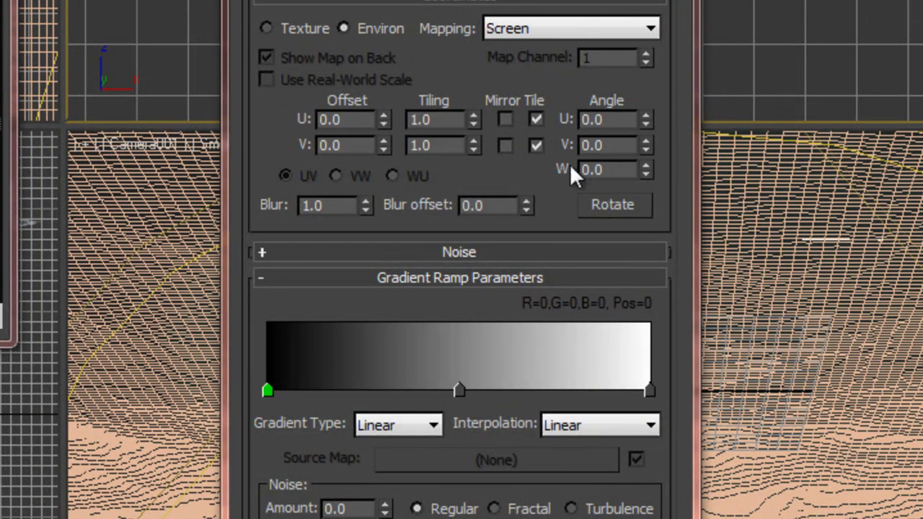
pyautogui.click(593, 169)
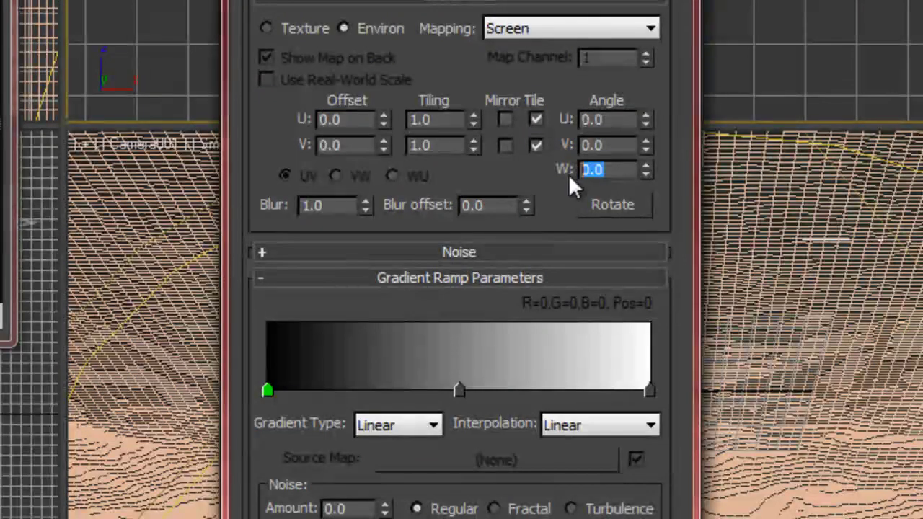
pyautogui.write('90')
pyautogui.press('Return')
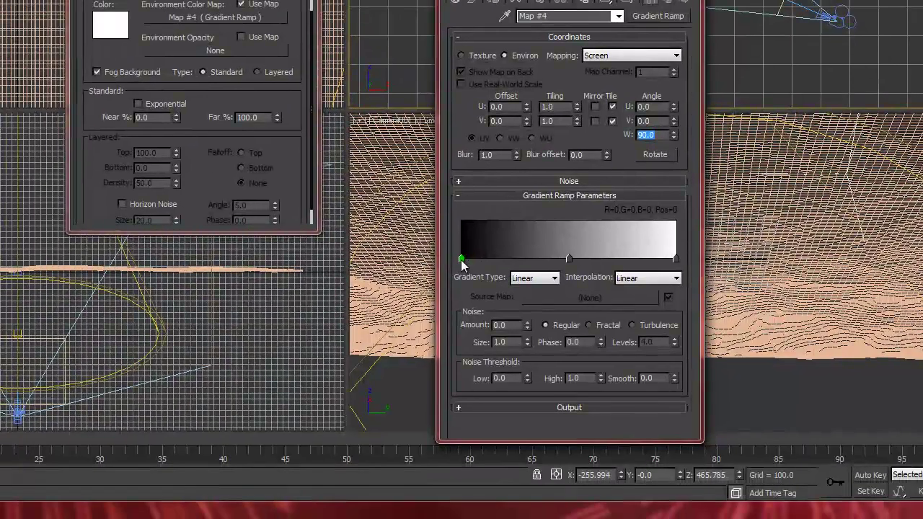
# Set the color of the fog gradient's start flag to Red 0, Green 11, Blue 45.
pyautogui.doubleClick(461, 260)
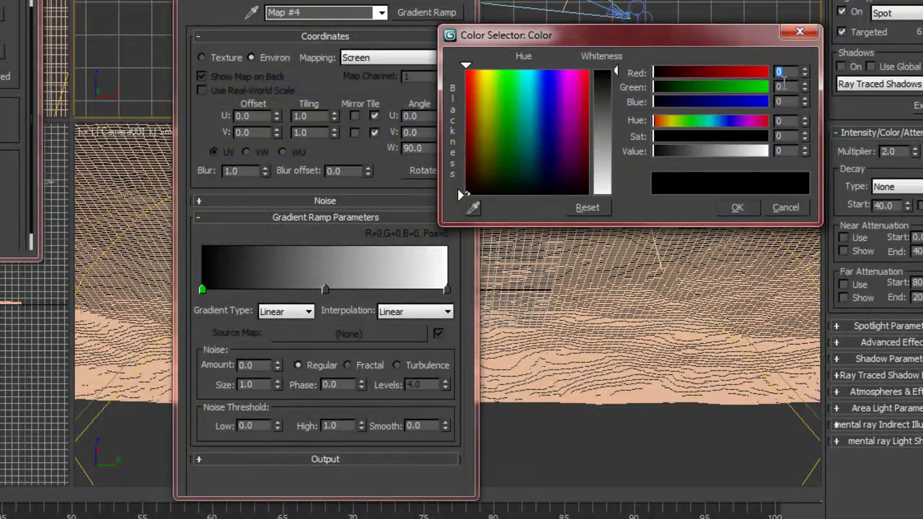
pyautogui.click(783, 86)
pyautogui.write('11')
pyautogui.click(780, 102)
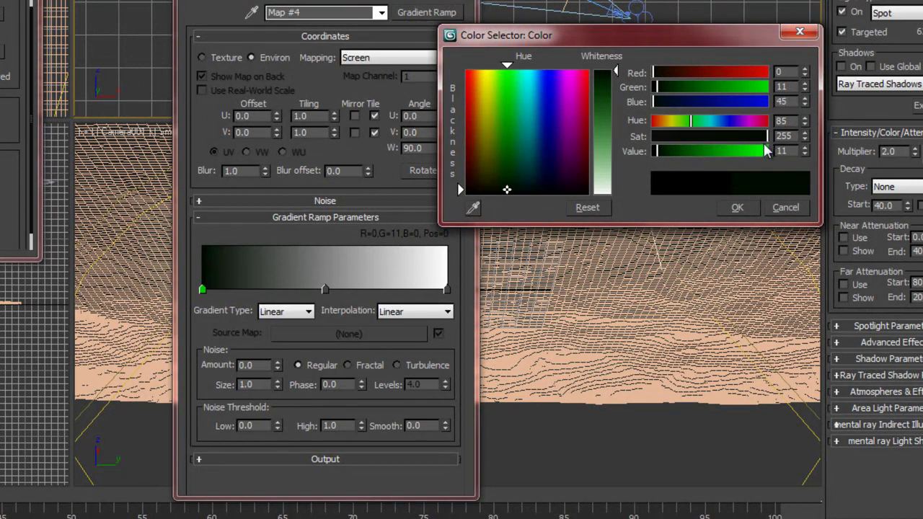
pyautogui.press('Return')
# Set the fog gradient's end flag to Red 70, Green 144, Blue 255, and delete the middle flag.
pyautogui.click(447, 292)
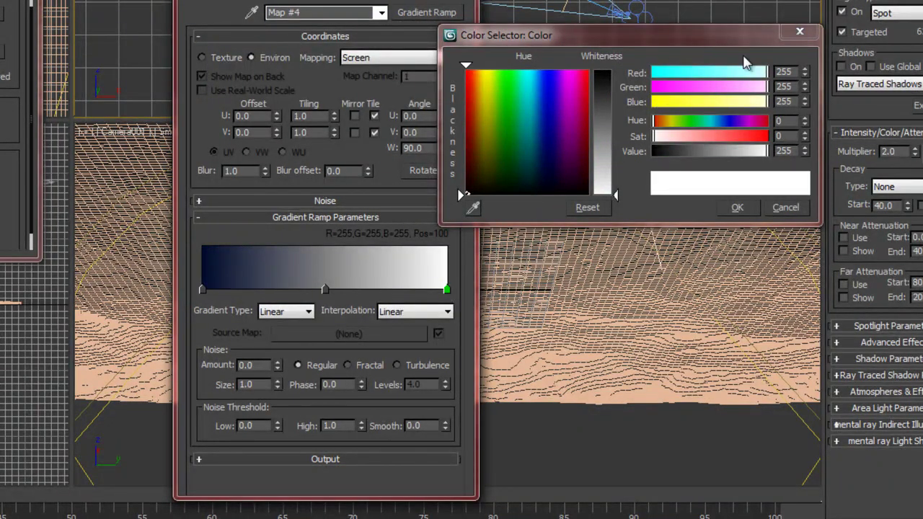
pyautogui.doubleClick(790, 72)
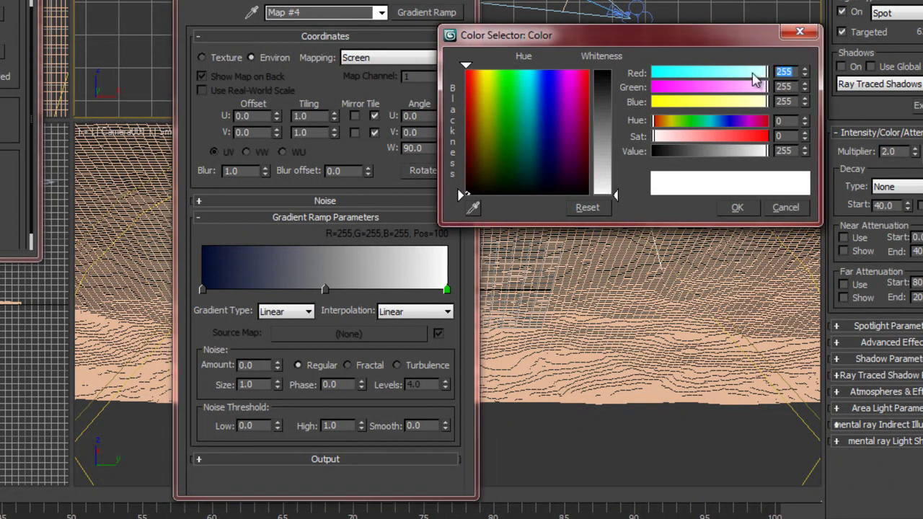
pyautogui.write('70')
pyautogui.doubleClick(792, 86)
pyautogui.write('144')
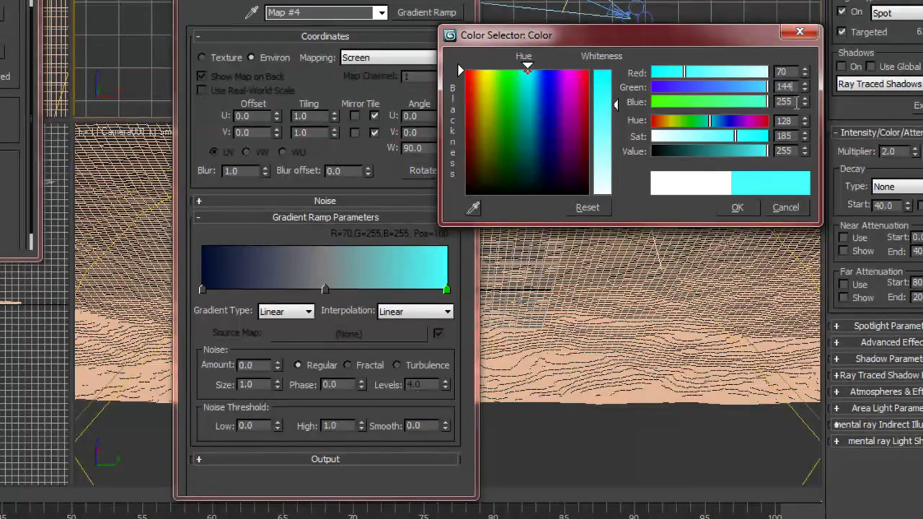
pyautogui.click(794, 101)
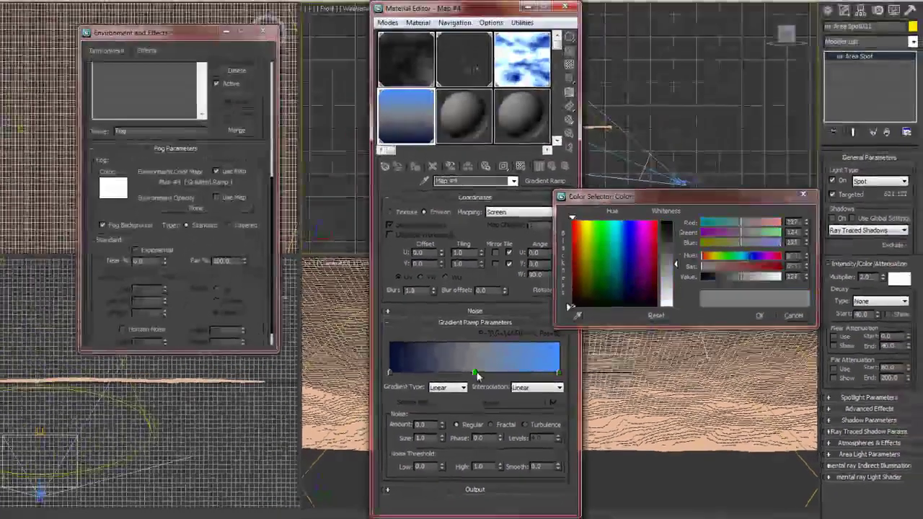
pyautogui.rightClick(448, 359)
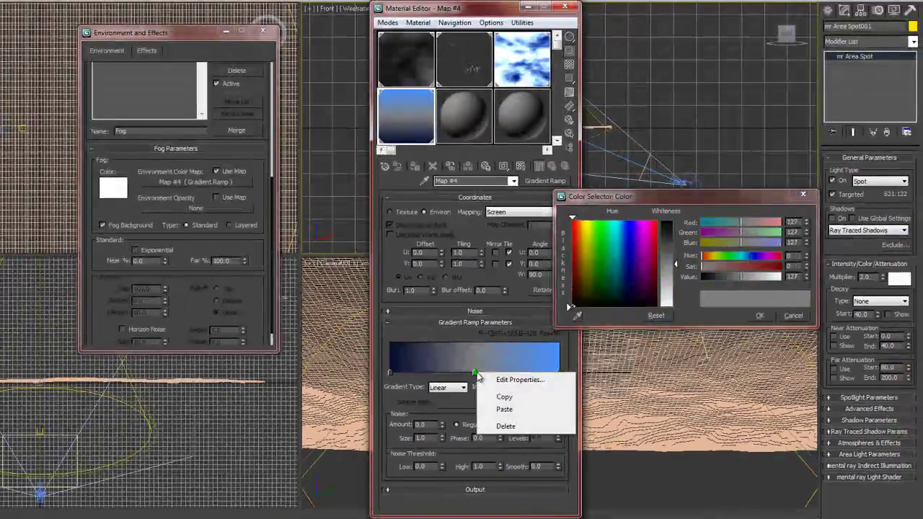
pyautogui.click(507, 427)
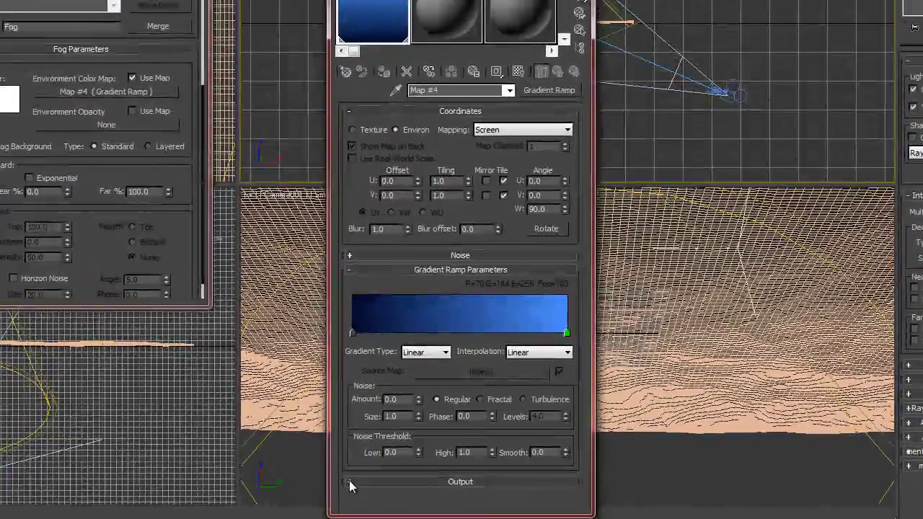
# Set the Output Amount of the fog's Gradient Ramp map to 1.5.
pyautogui.click(349, 481)
pyautogui.doubleClick(546, 202)
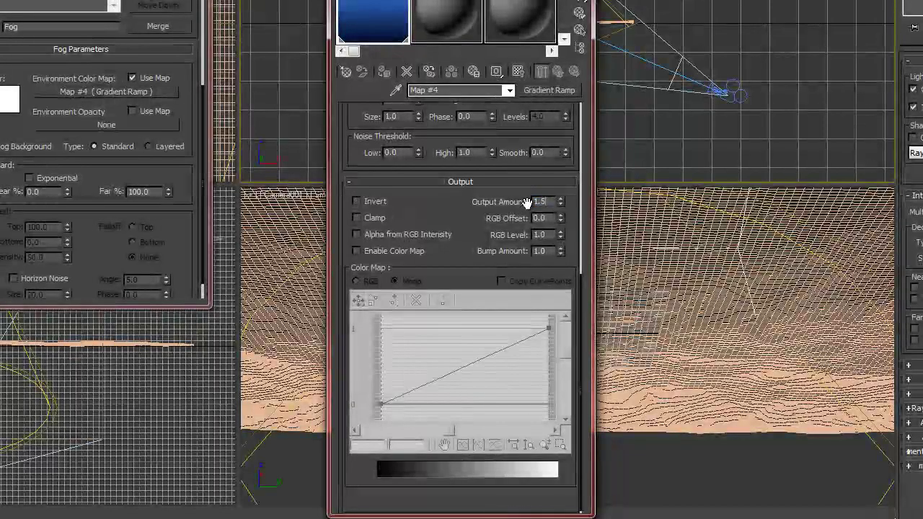
pyautogui.press('Return')
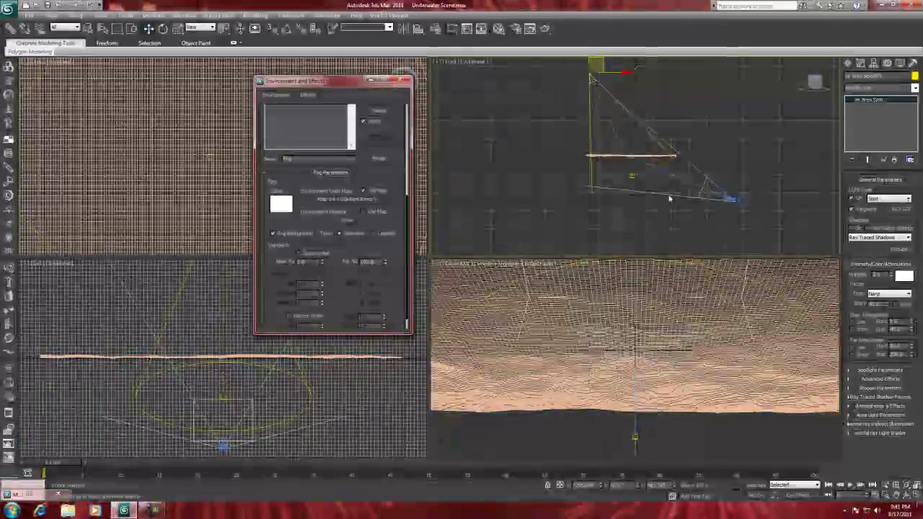
# Select the camera and, with its environment ranges shown, reposition it in the Front view so the far range reaches the water plane's far edge.
pyautogui.click(727, 196)
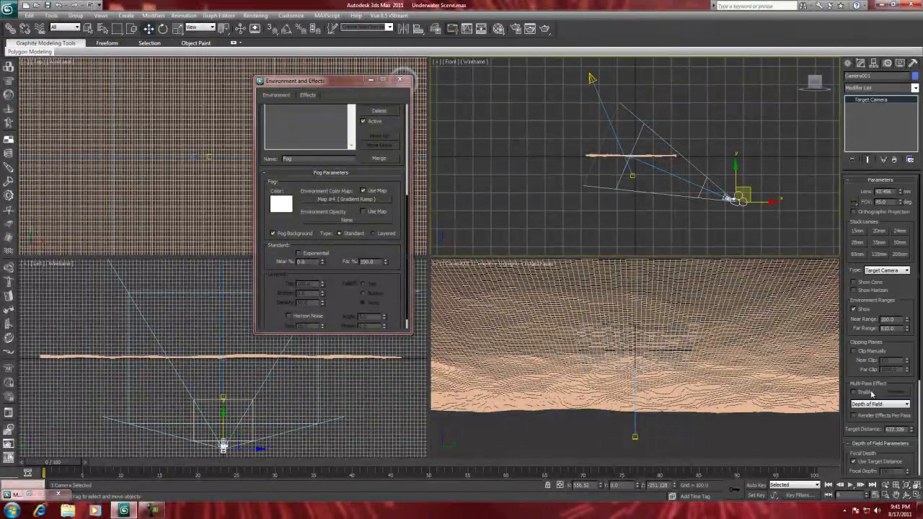
pyautogui.click(854, 309)
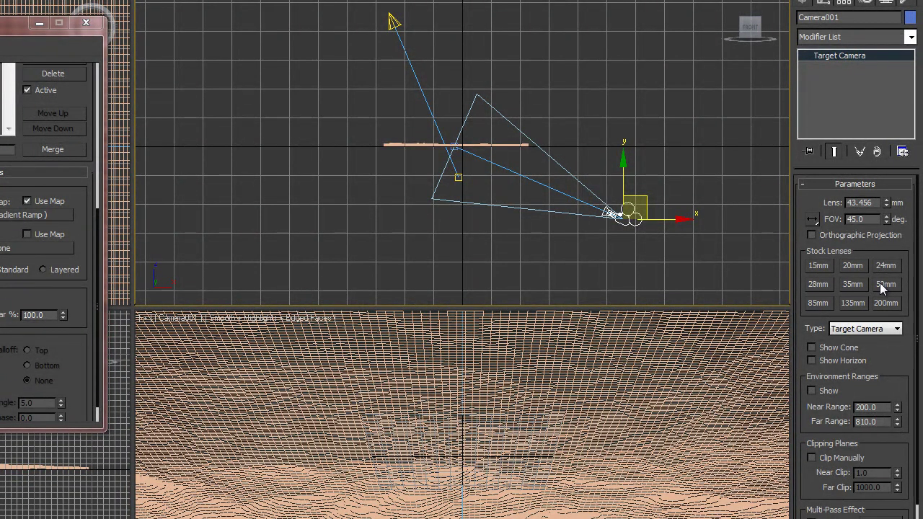
pyautogui.click(812, 390)
pyautogui.moveTo(646, 196); pyautogui.dragTo(628, 211)
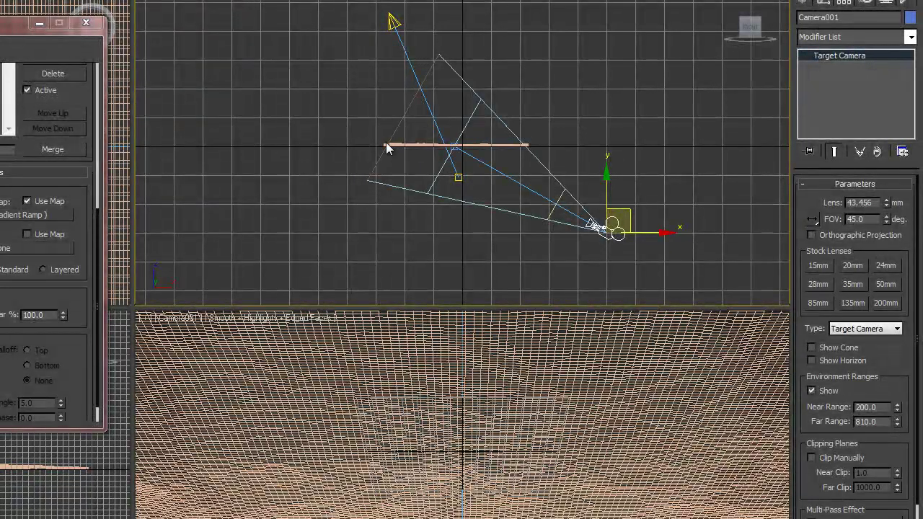
pyautogui.moveTo(622, 208); pyautogui.dragTo(561, 196)
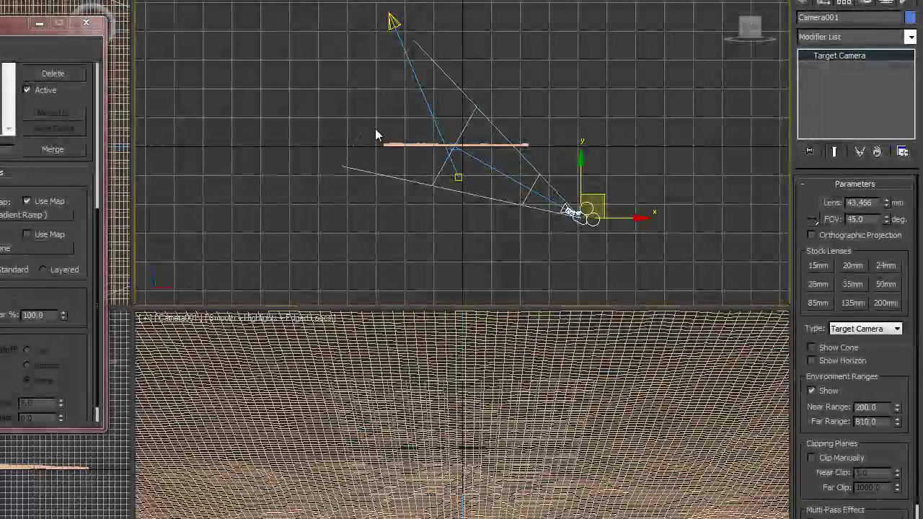
pyautogui.moveTo(605, 199); pyautogui.dragTo(634, 197)
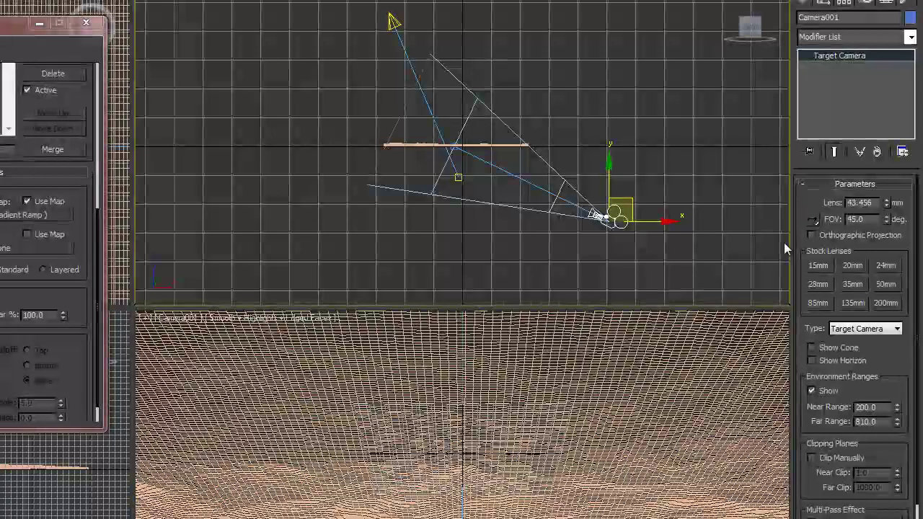
pyautogui.moveTo(629, 200); pyautogui.dragTo(631, 201)
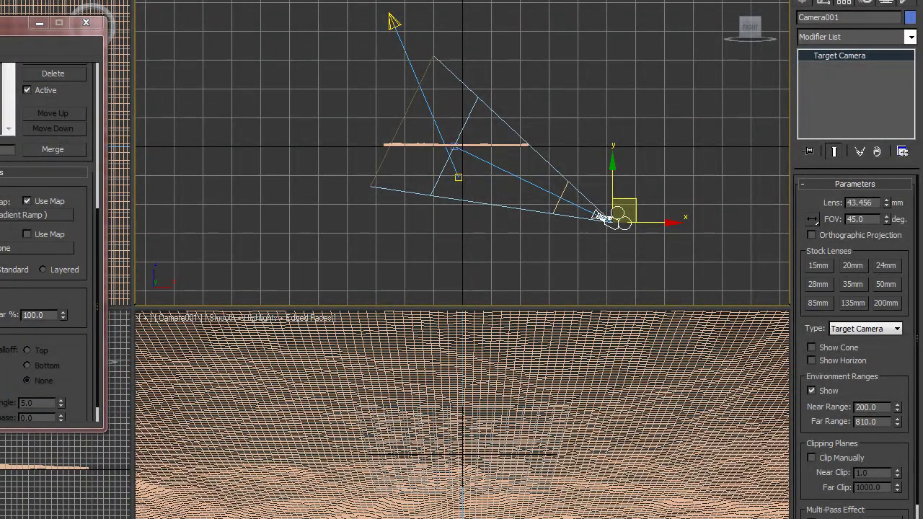
# Render the camera view to check the fog on the water surface.
pyautogui.rightClick(251, 419)
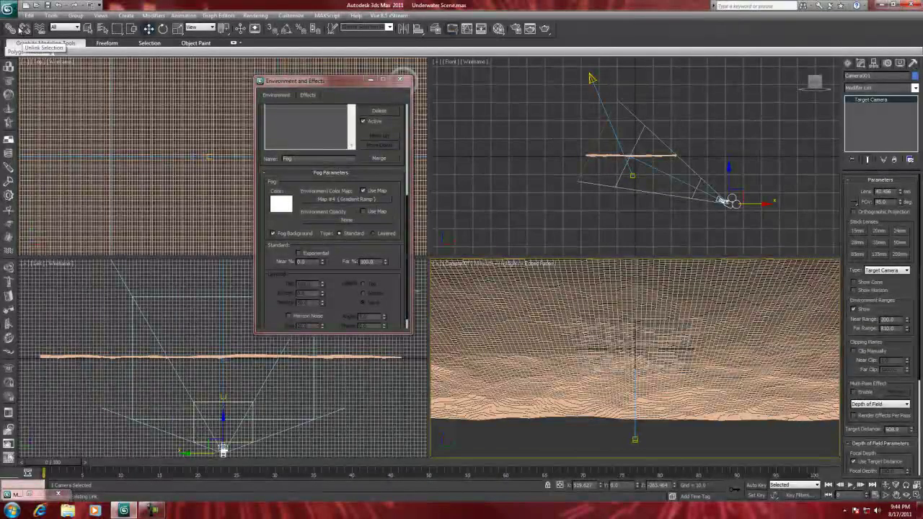
pyautogui.moveTo(29, 52)
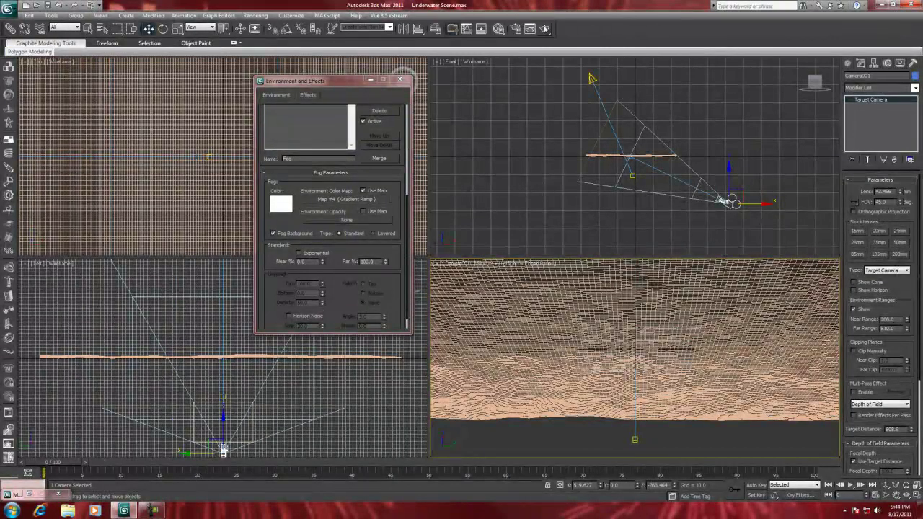
pyautogui.click(546, 28)
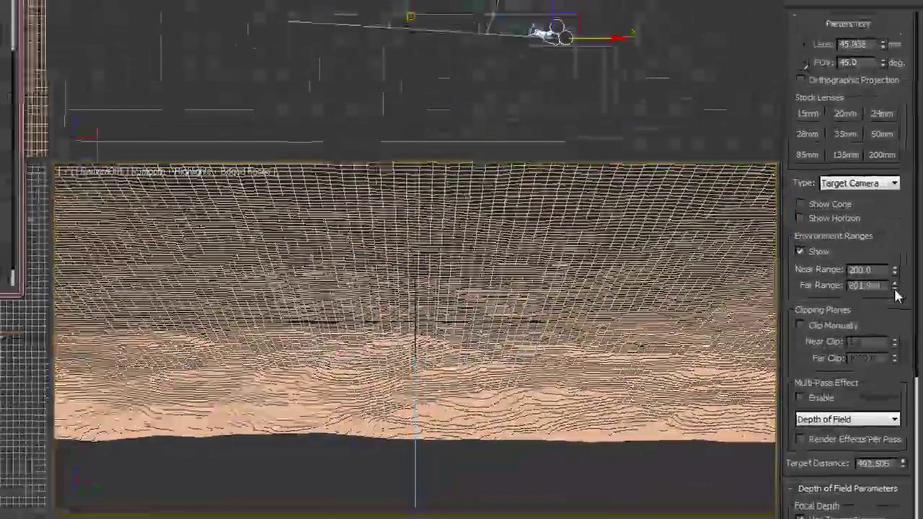
# Set the camera's environment Far Range to about 697, just past the water plane's far edge, and render the camera view again.
pyautogui.moveTo(897, 293); pyautogui.dragTo(896, 292)
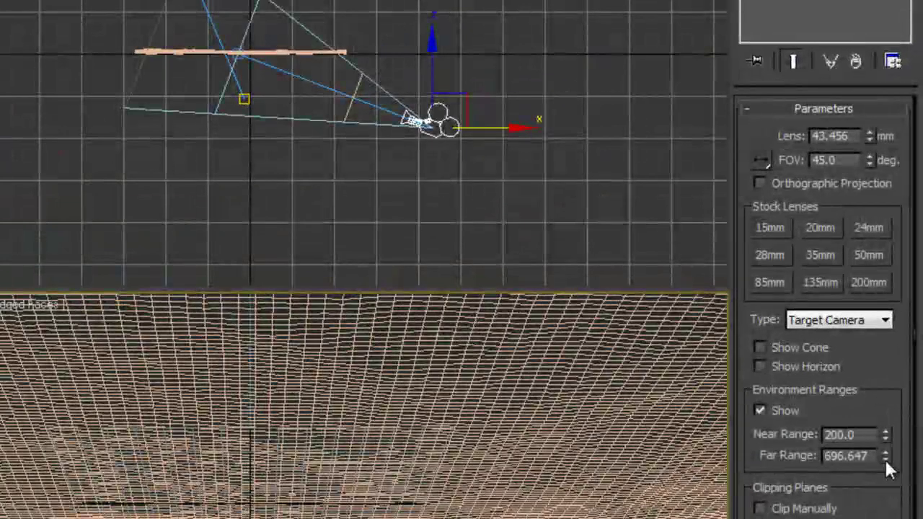
pyautogui.rightClick(5, 292)
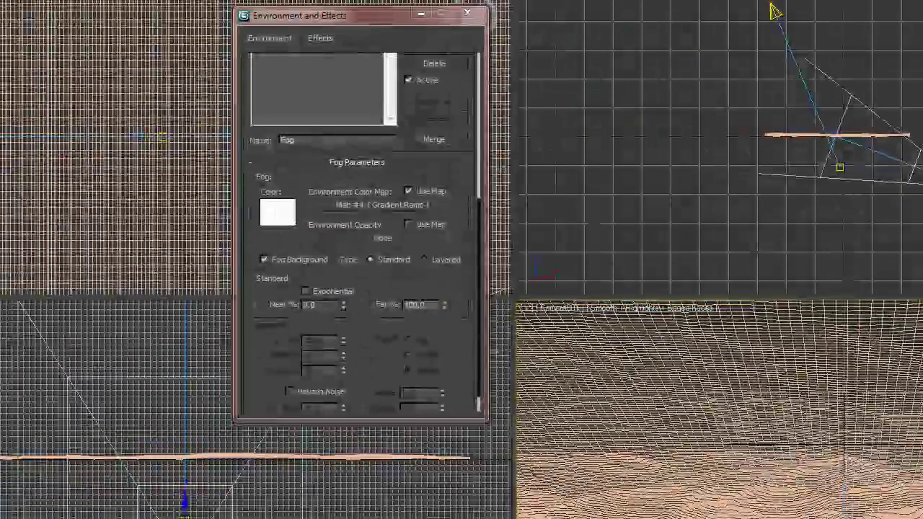
pyautogui.hotkey('shift', 'q')
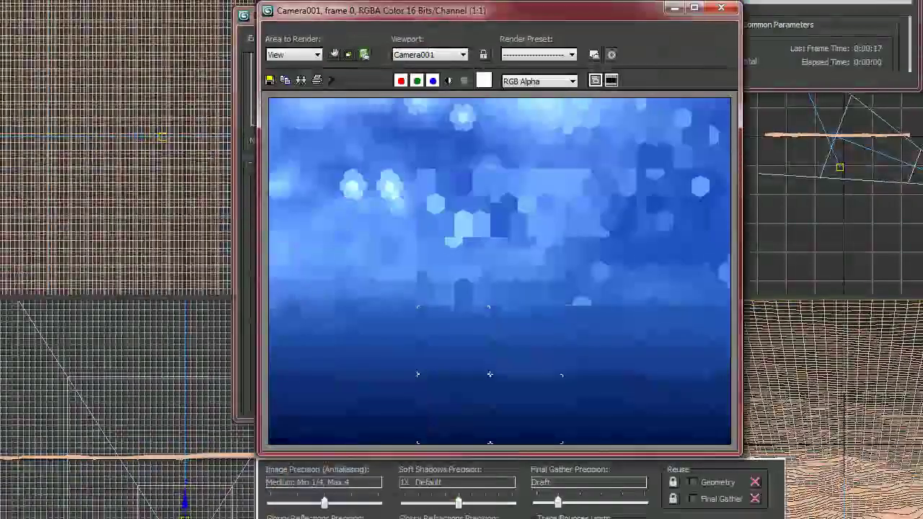